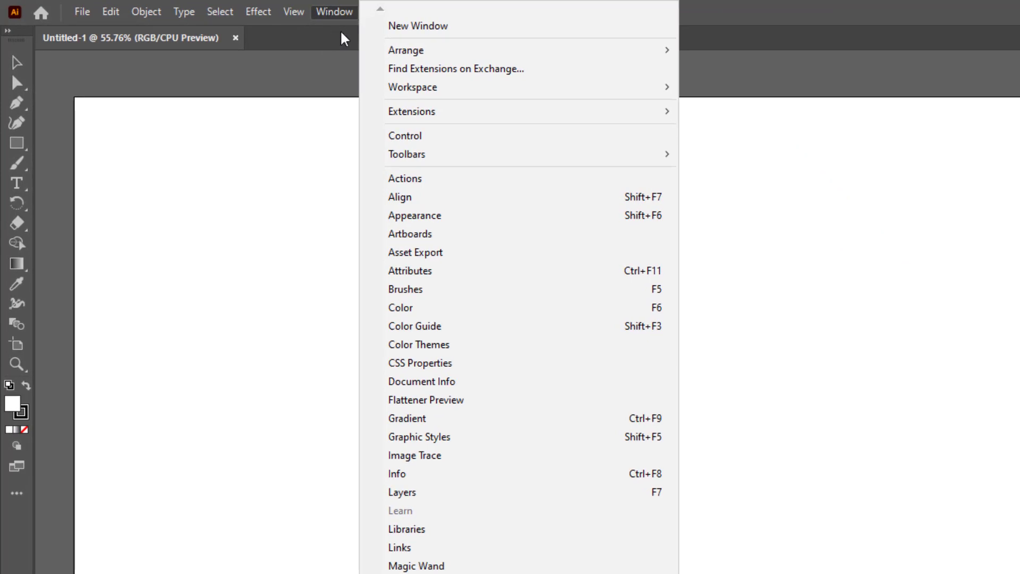
- Switch to the Advanced toolbar and expand it to two columns
mouse_move(420, 160)
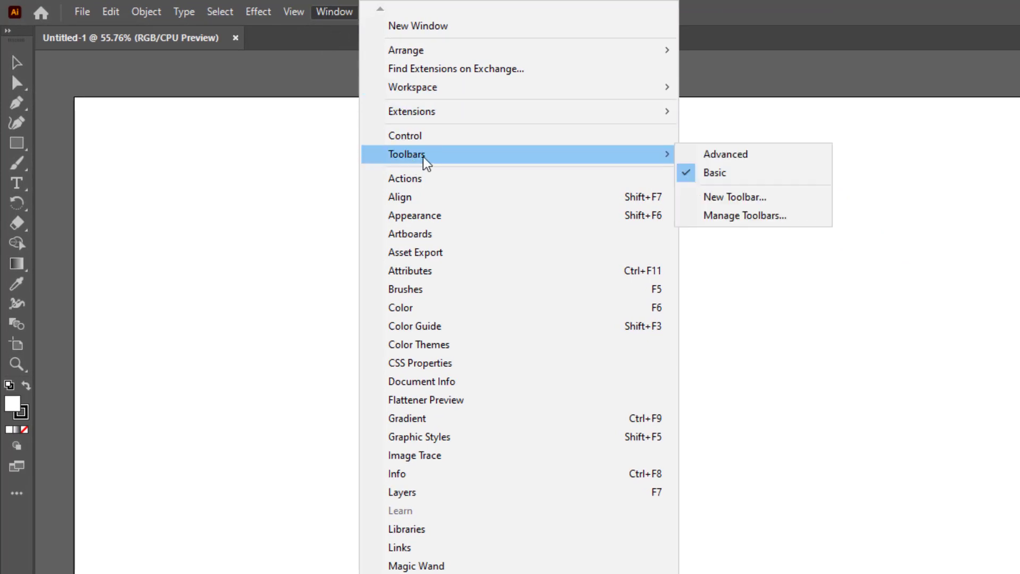
click(727, 155)
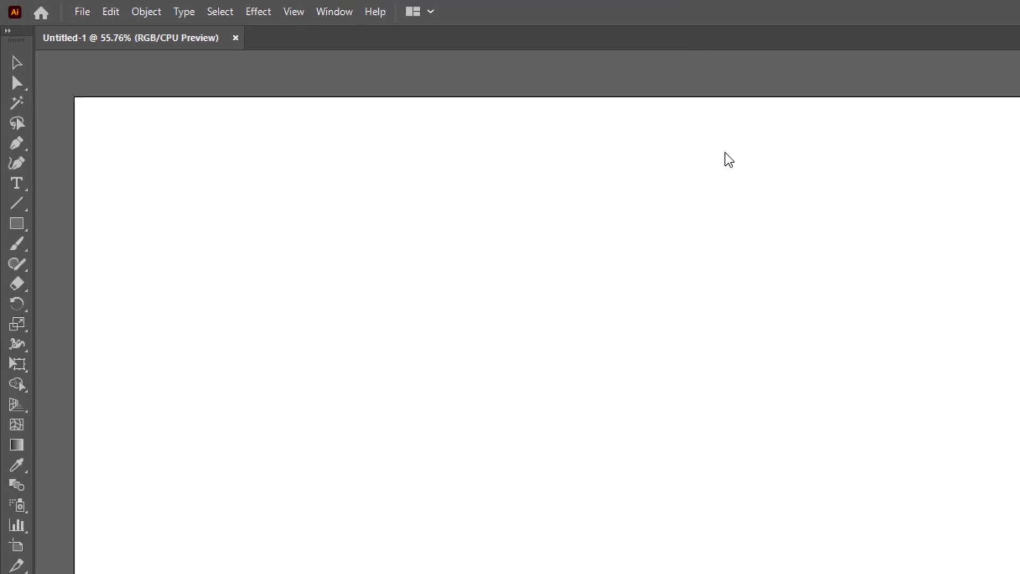
click(8, 31)
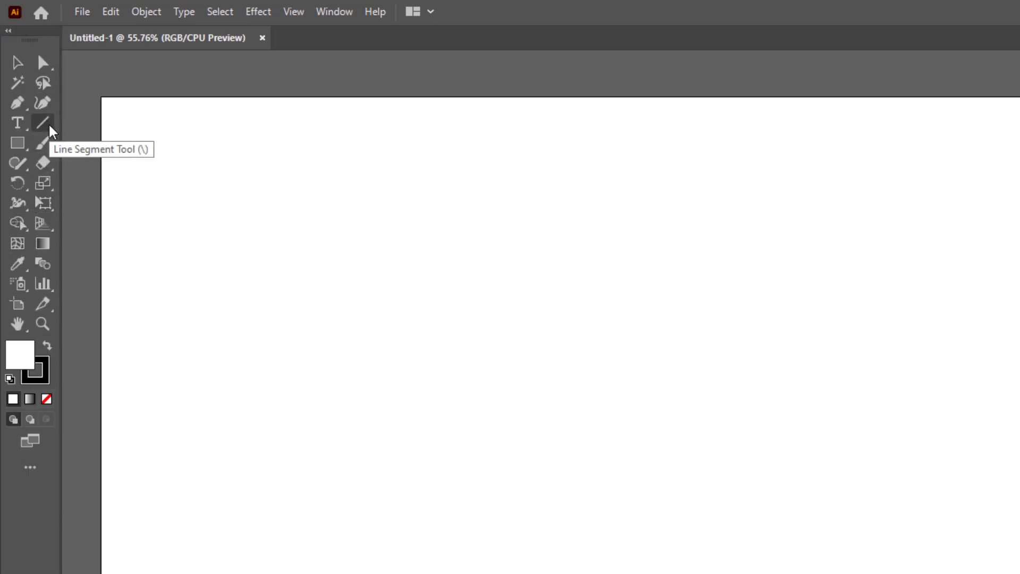
- Draw a freehand spiral on the artboard with the Spiral Tool and undo it
click(50, 126)
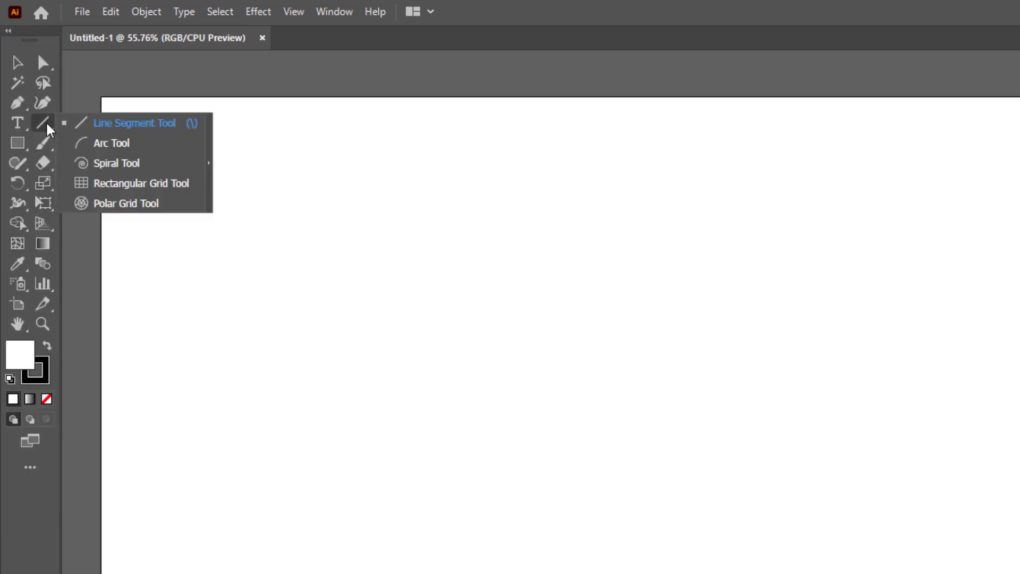
click(128, 167)
drag(436, 322, 594, 446)
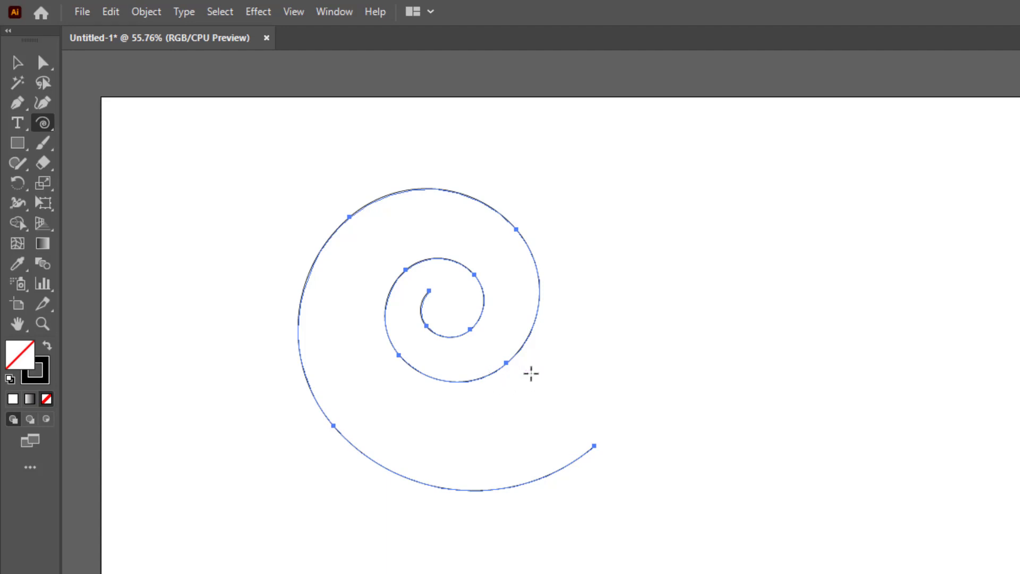
key(ctrl)
key(ctrl+z)
- Create a 10-segment spiral with a 279.4065 px radius, 80% decay and the second winding style
click(573, 363)
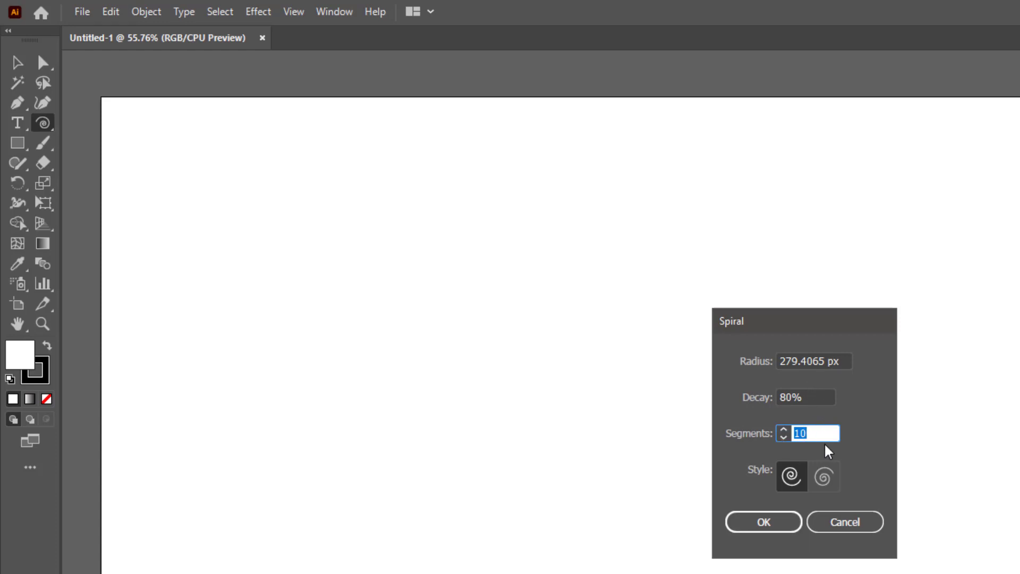
click(830, 487)
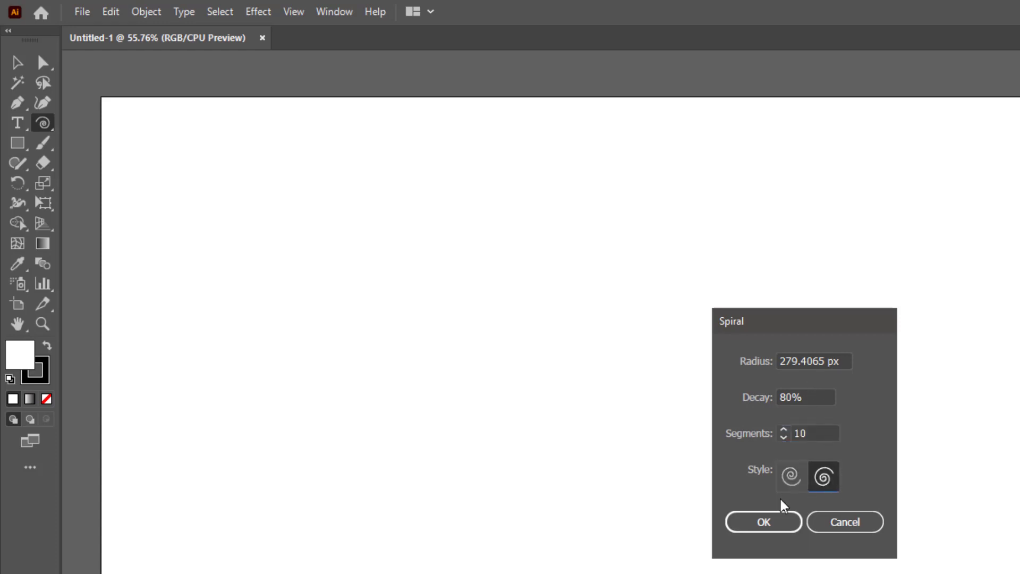
click(765, 525)
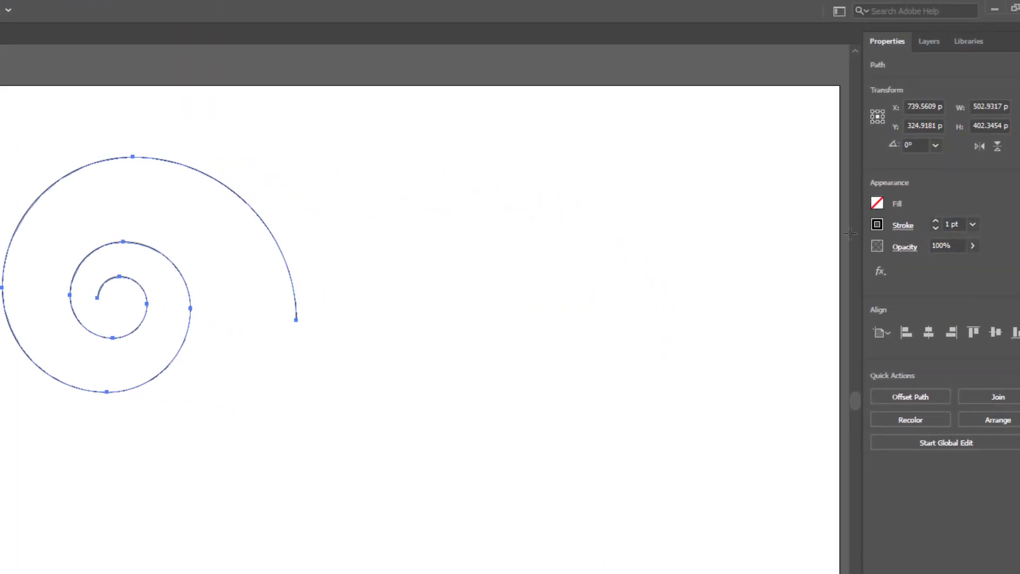
- Set the spiral's stroke weight to 16 pt and its stroke color to light orange
click(973, 223)
click(1003, 483)
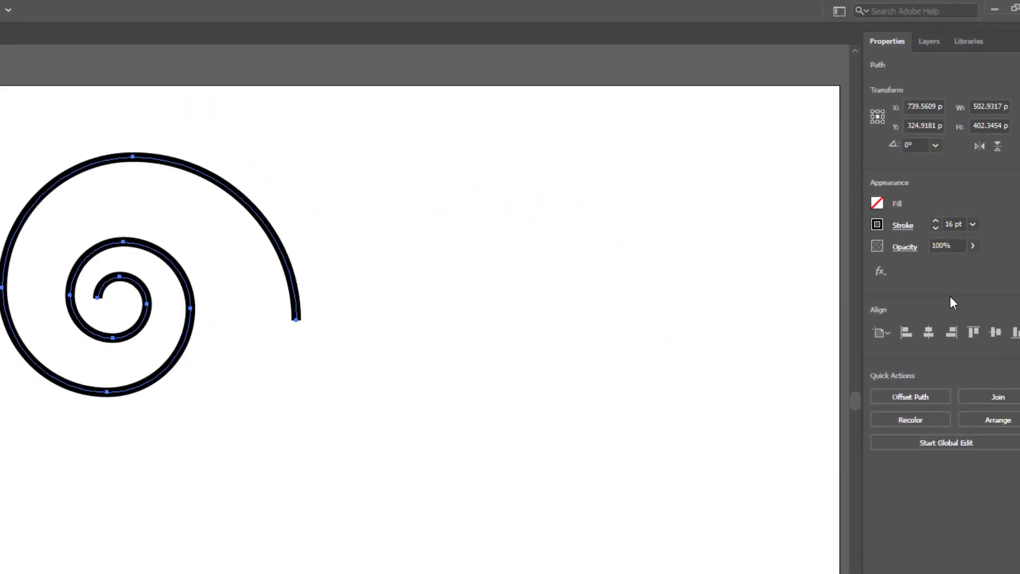
click(878, 224)
click(861, 277)
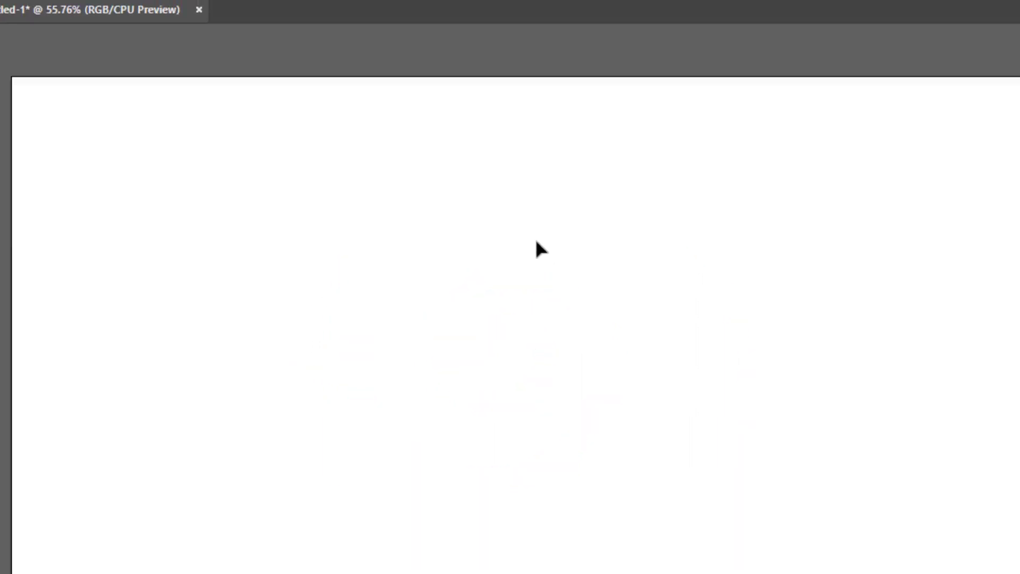
- Draw a circular polar grid about 718 px across with the Polar Grid Tool and clear it from the artboard
right_click(44, 128)
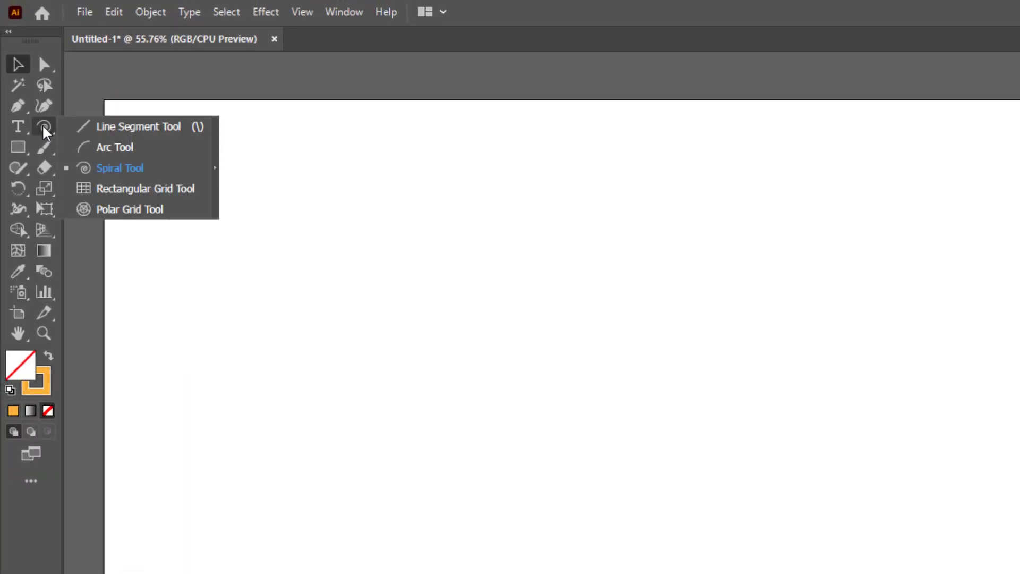
click(154, 211)
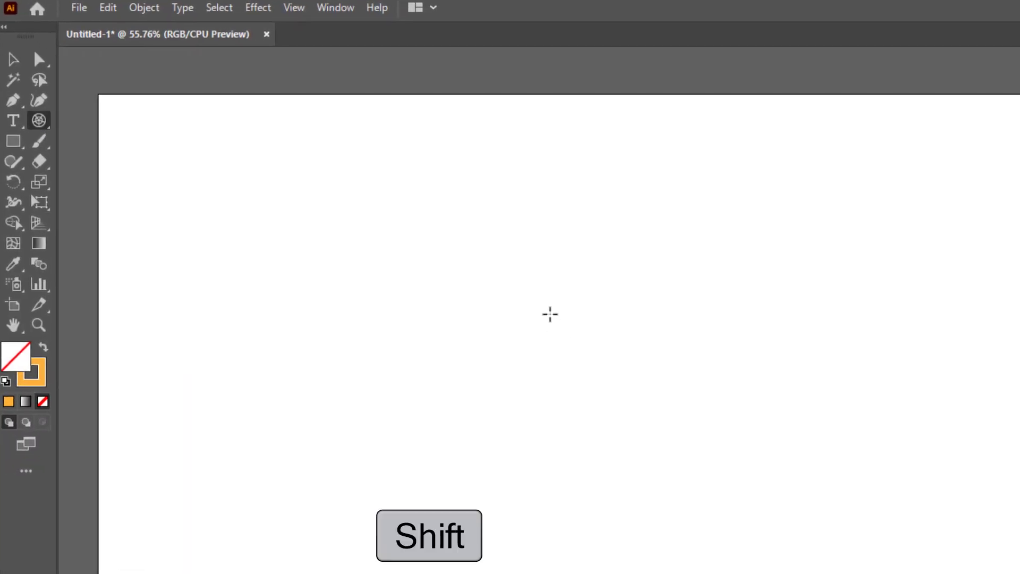
drag(479, 193, 862, 529)
drag(763, 436, 763, 435)
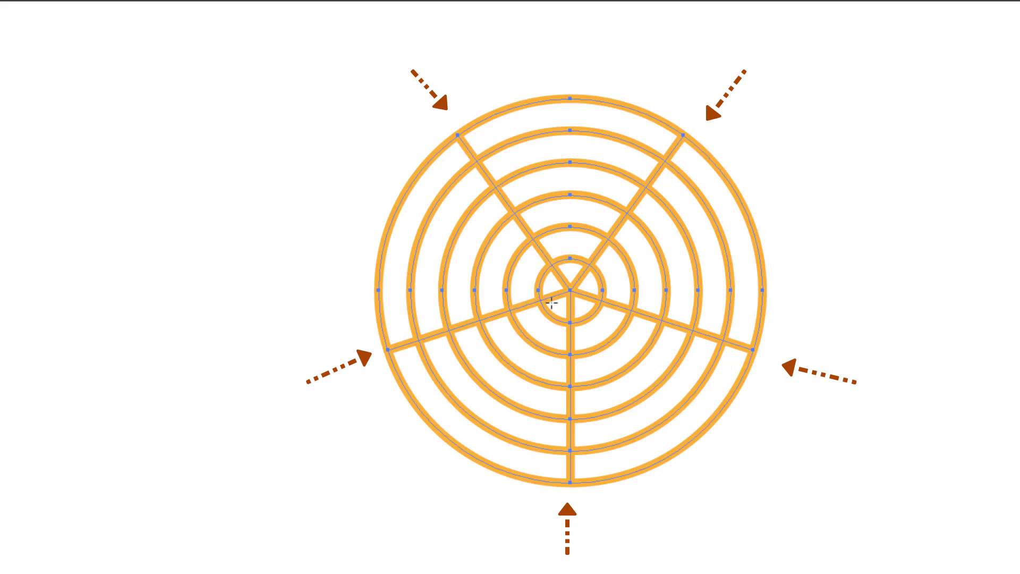
key(v)
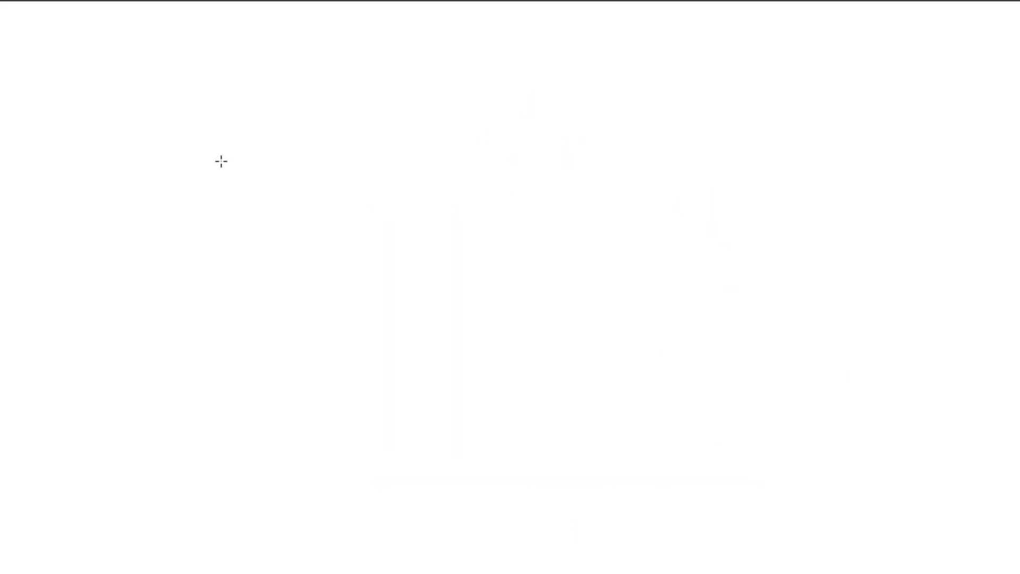
- Create a 718 px polar grid with 5 concentric and 0 radial dividers, and delete it
click(221, 162)
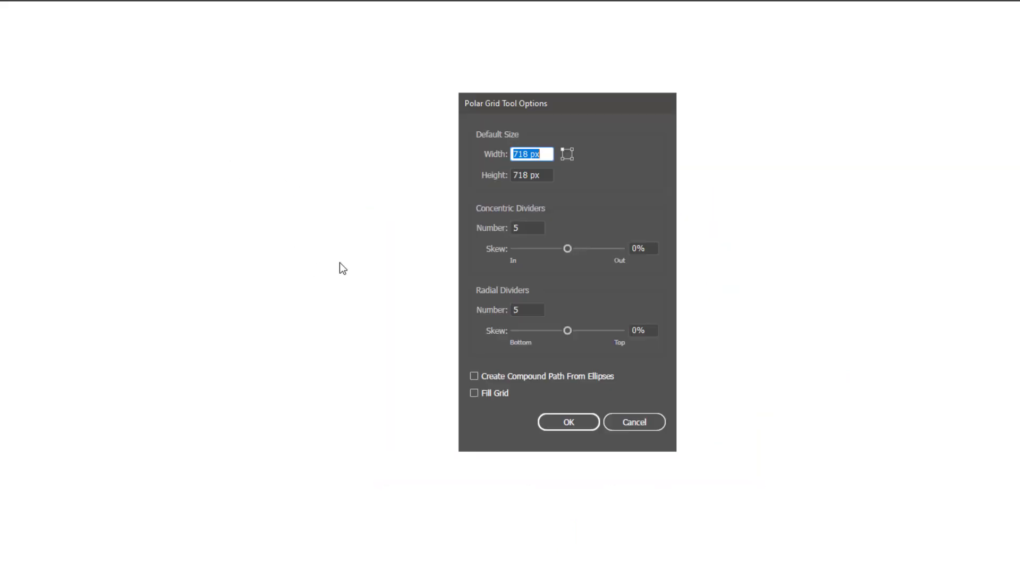
click(530, 310)
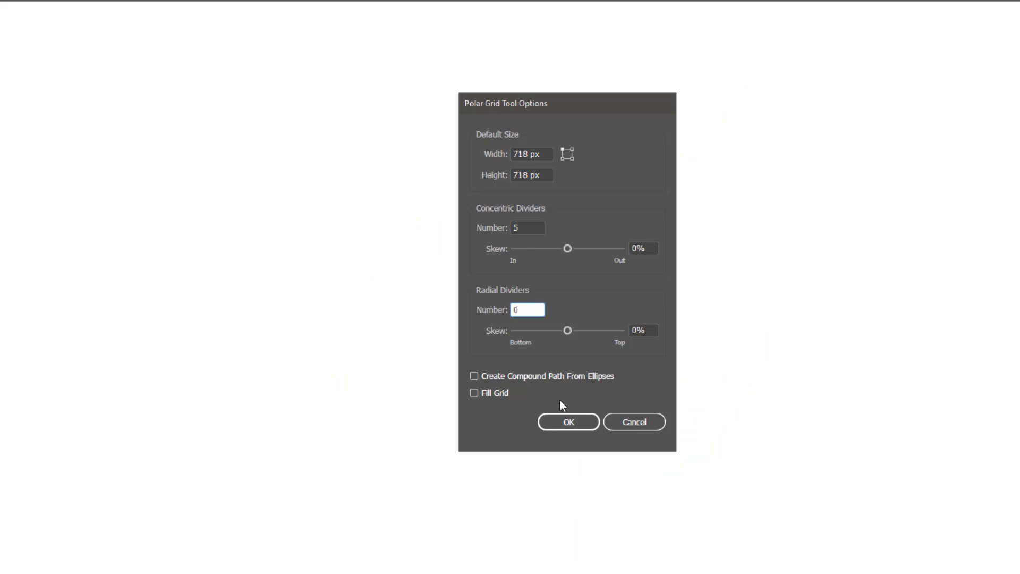
click(566, 418)
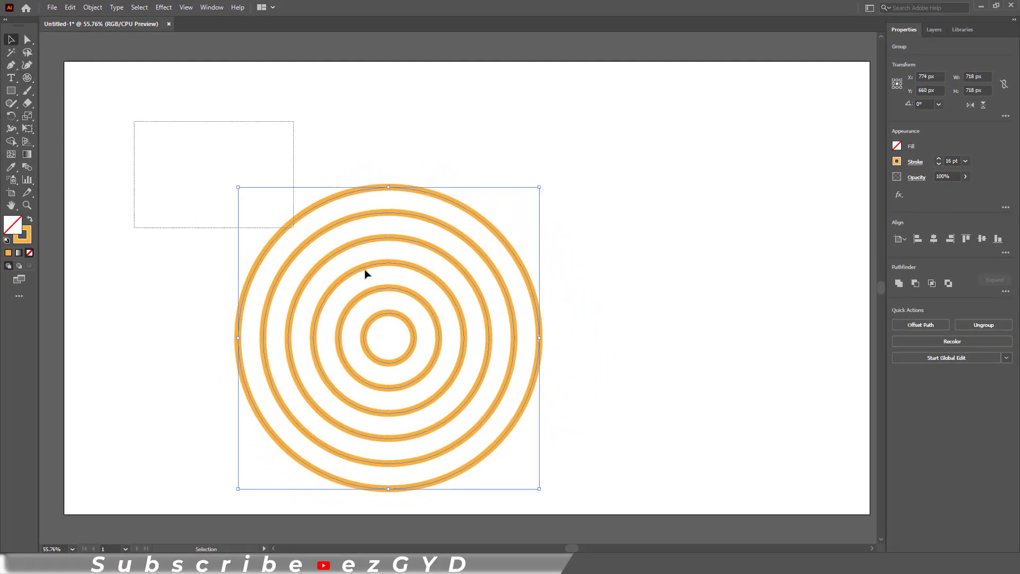
key(Delete)
- Create a 718 by 718 px polar grid with 10 concentric dividers and 0 radial dividers
click(312, 210)
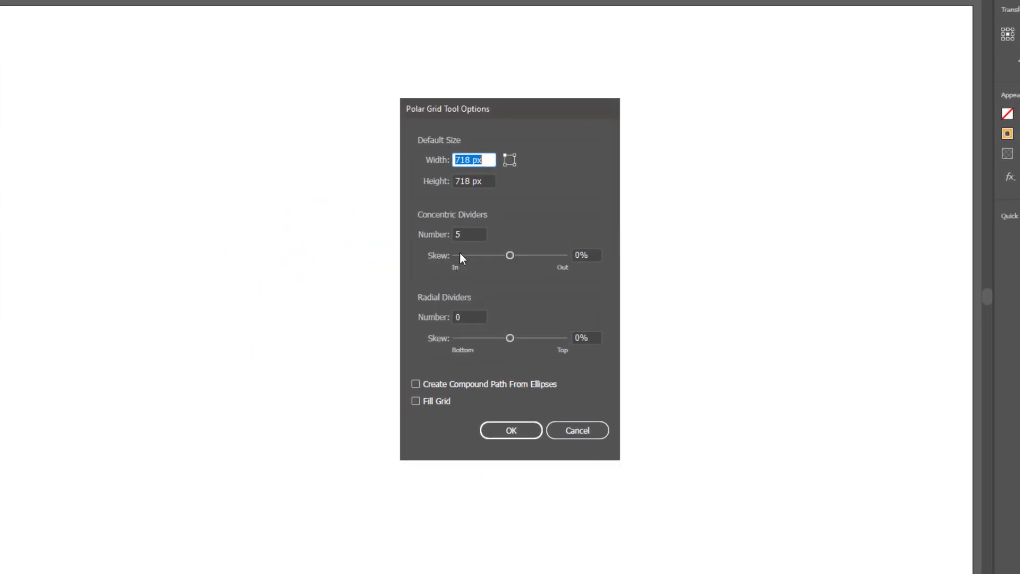
click(476, 241)
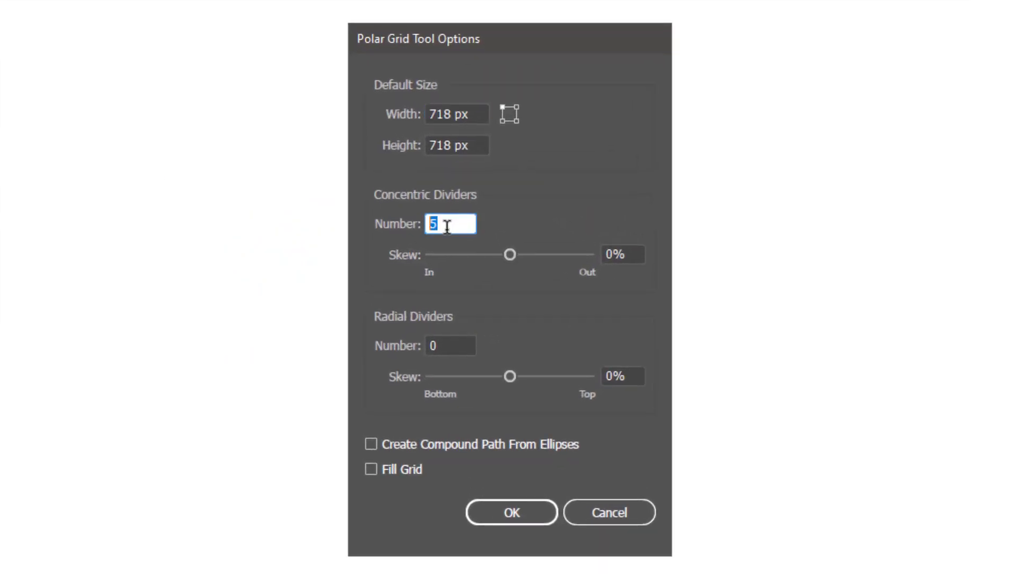
text(10)
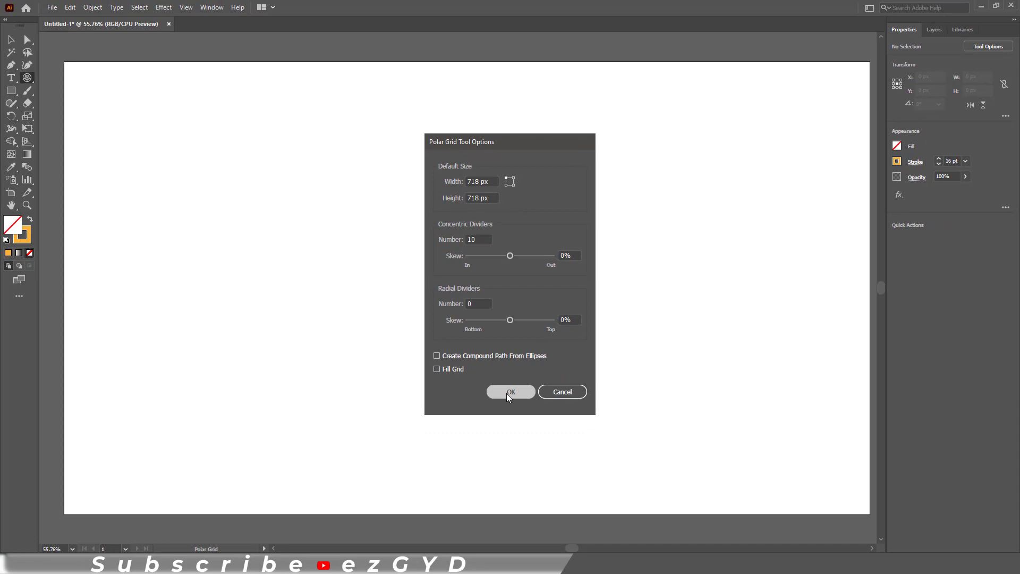
key(Return)
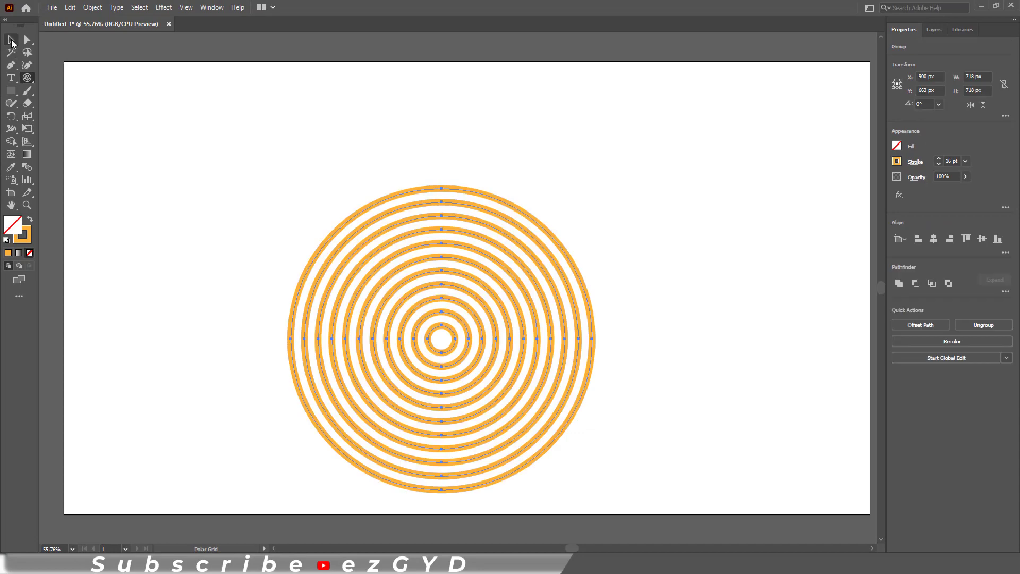
- Move the concentric circles up and left on the artboard to about X 769 px, Y 489 px, and deselect them
click(11, 41)
drag(423, 342, 367, 269)
click(567, 282)
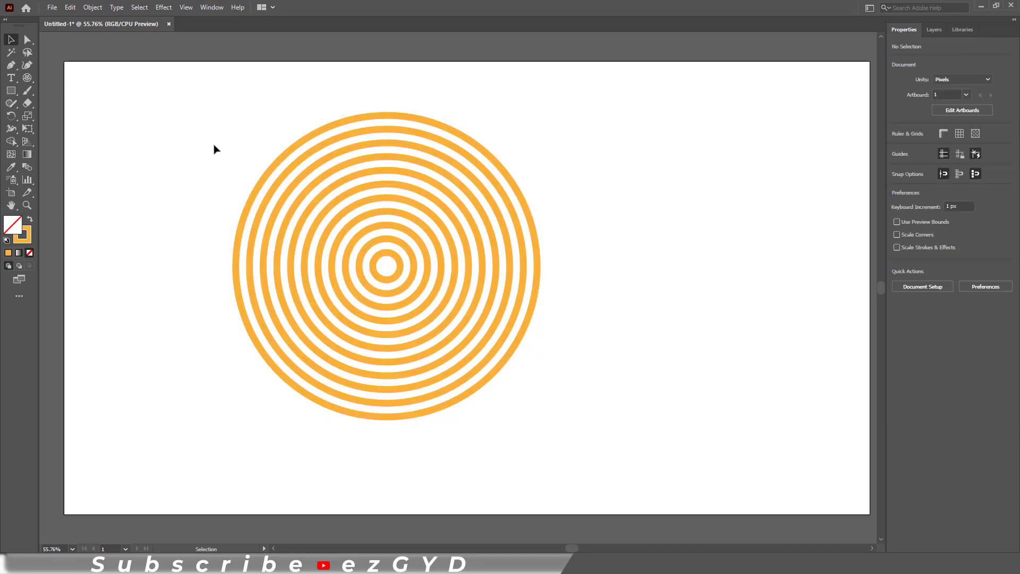
- Cut only the upper halves of the concentric circles and paste them back in their original position as separate paths
drag(191, 98, 667, 445)
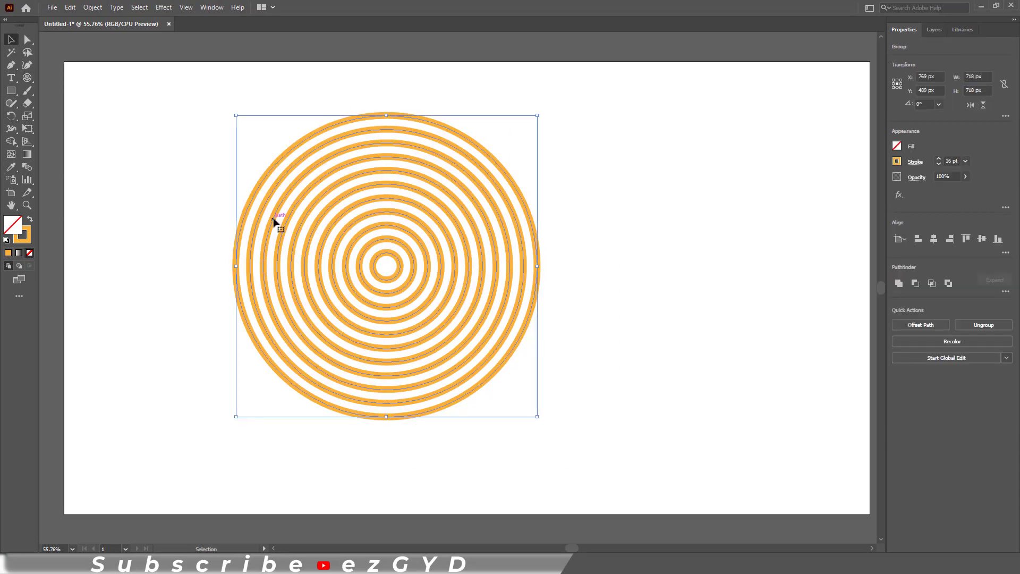
key(ctrl+plus)
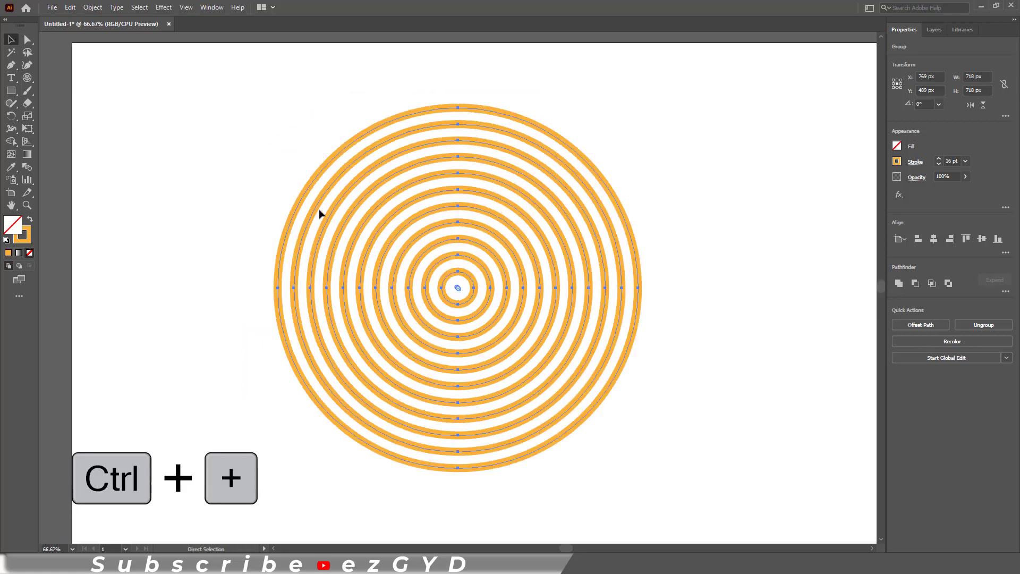
key(ctrl+plus)
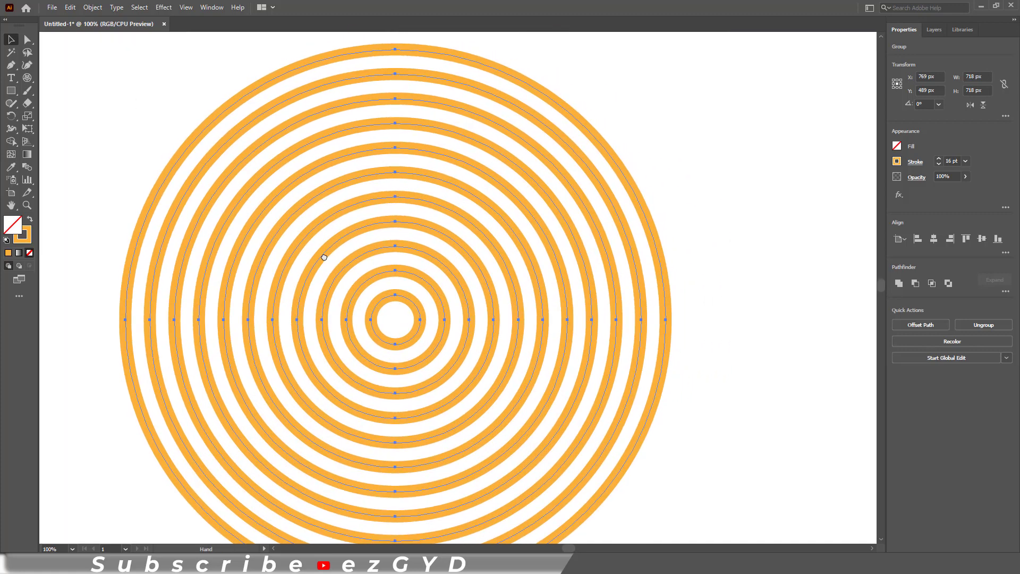
click(27, 40)
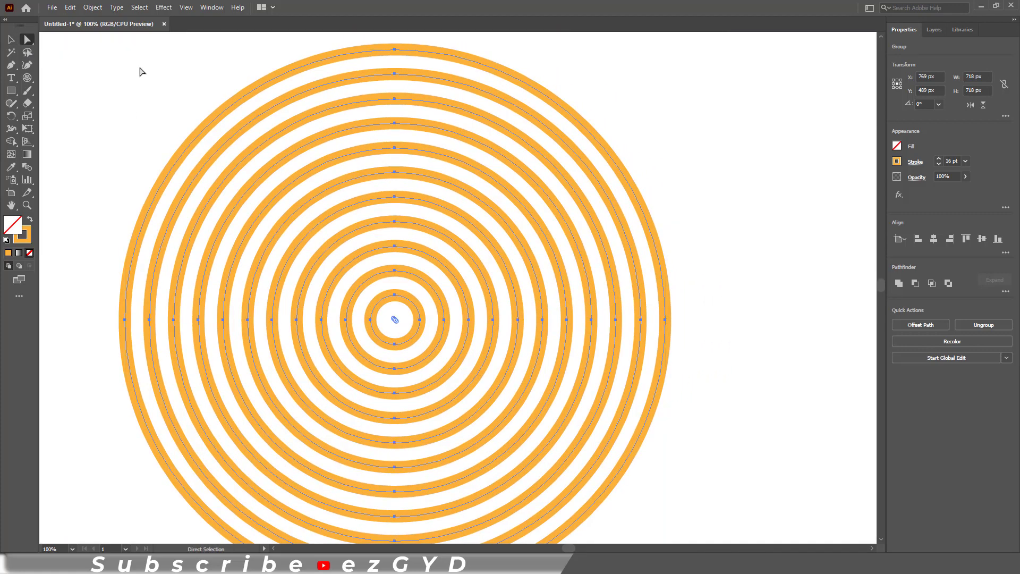
drag(111, 51, 708, 317)
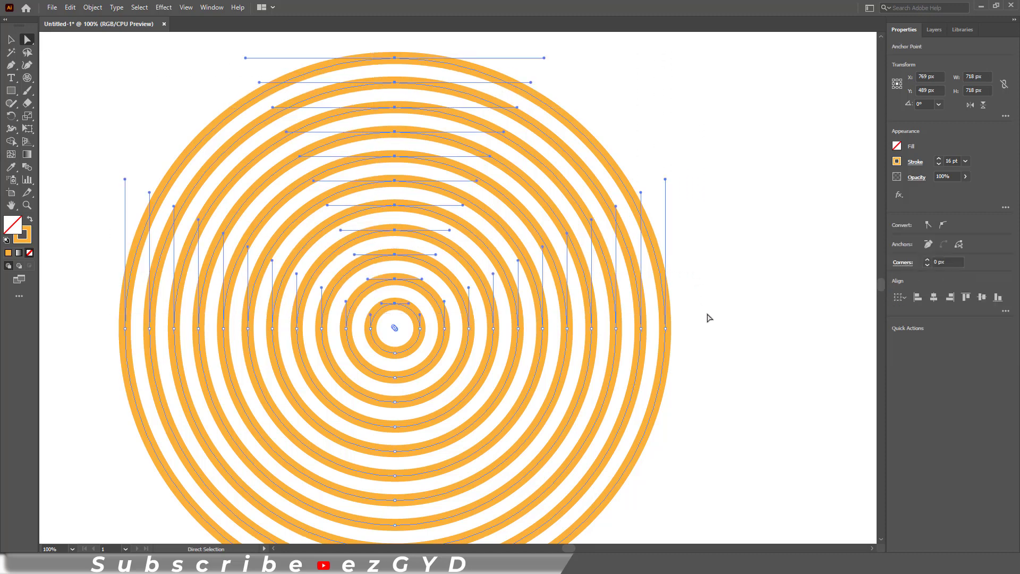
click(70, 7)
click(91, 45)
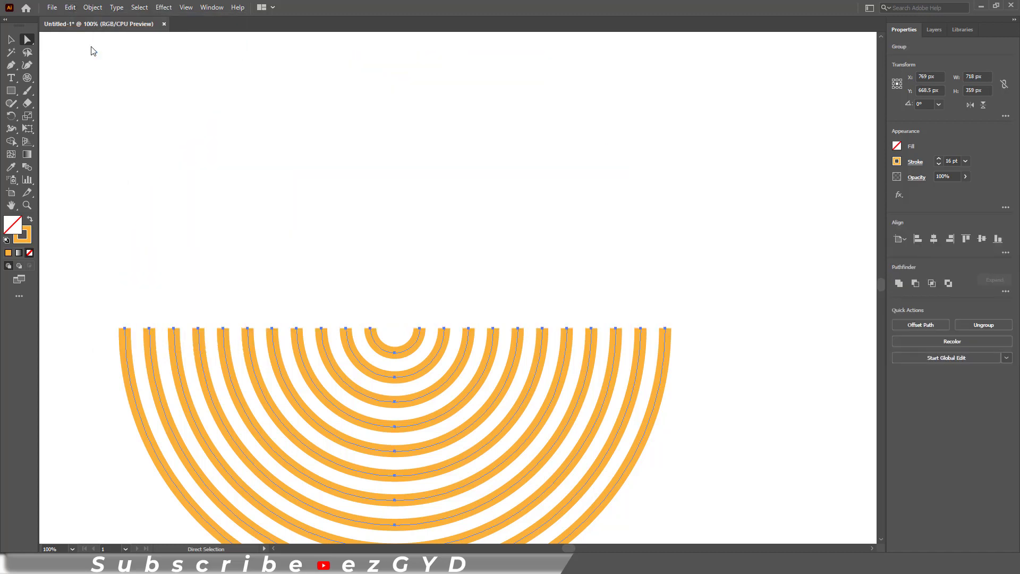
click(70, 7)
click(105, 82)
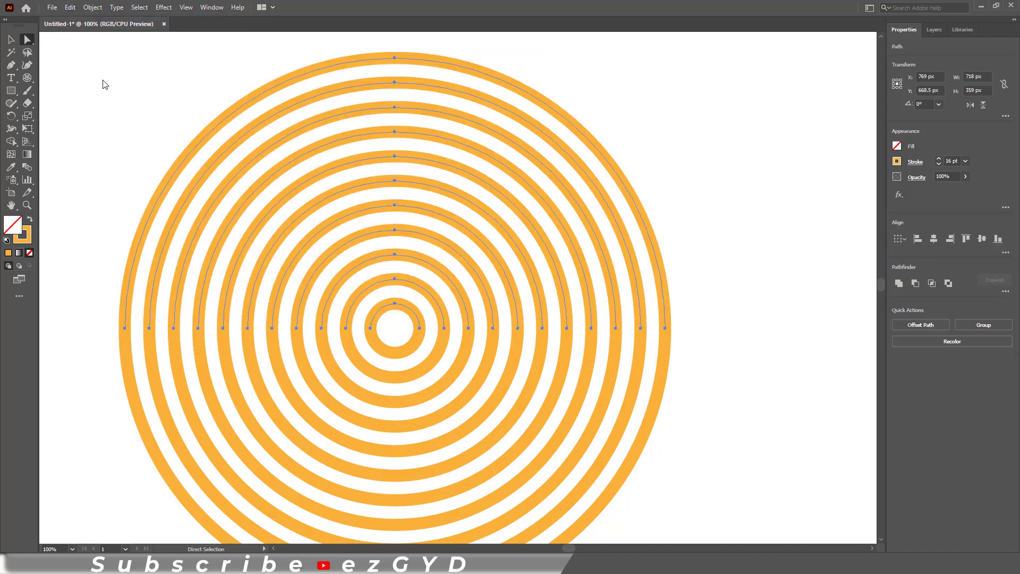
- Nudge the pasted upper arcs horizontally right to X 802 px so their ends meet the neighboring lower arcs
key(v)
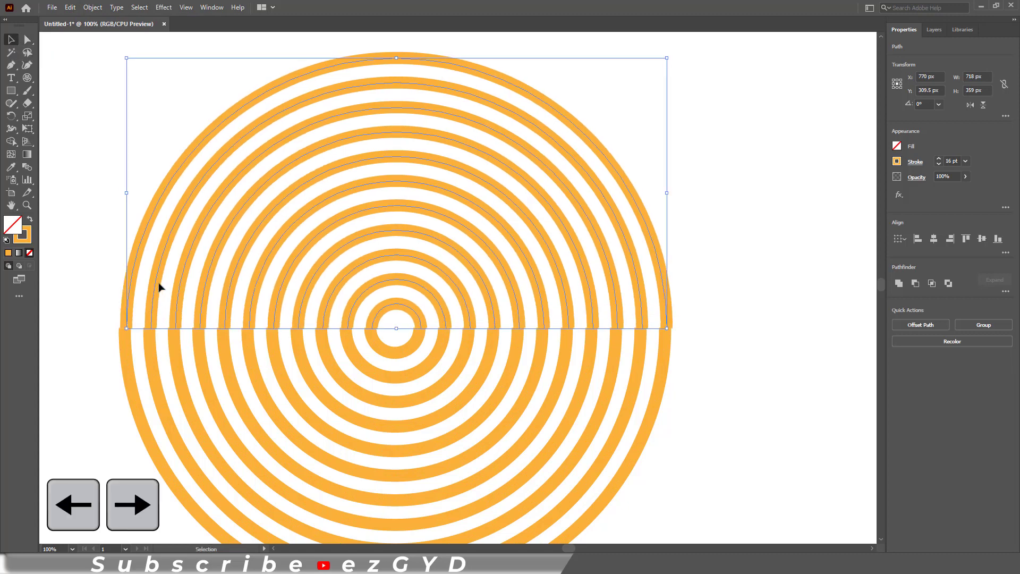
key(Right)
key(Right)
key(Right)
key(Right)
key(Right)
key(Right)
key(Right)
key(Right)
key(Right)
key(Right)
key(Right)
key(Right)
key(Right)
key(Right)
key(Right)
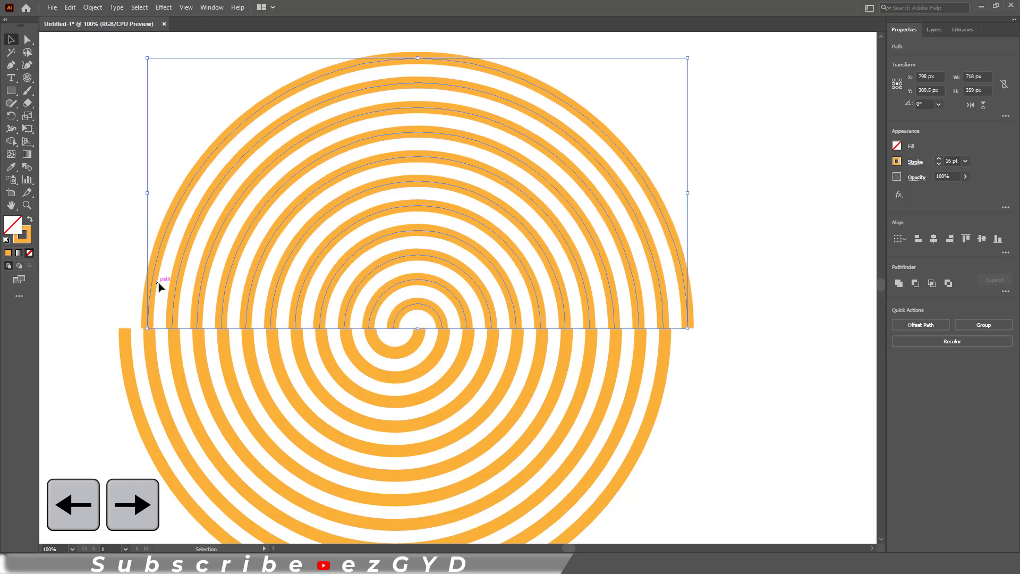
key(Right)
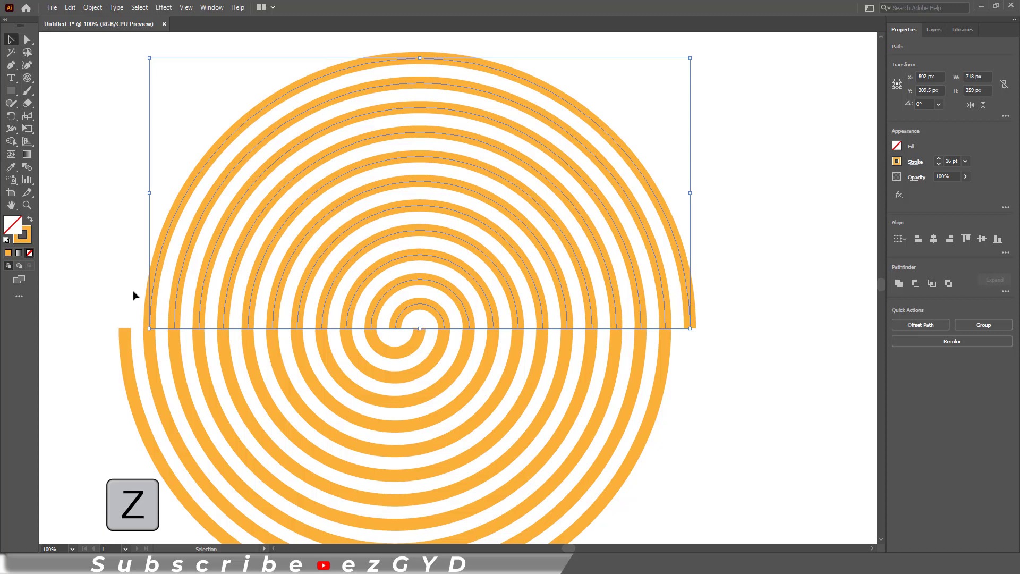
- Turn off Snap to Pixel so the upper arcs can be positioned by fractions of a pixel at the seam with the lower arcs
key(z)
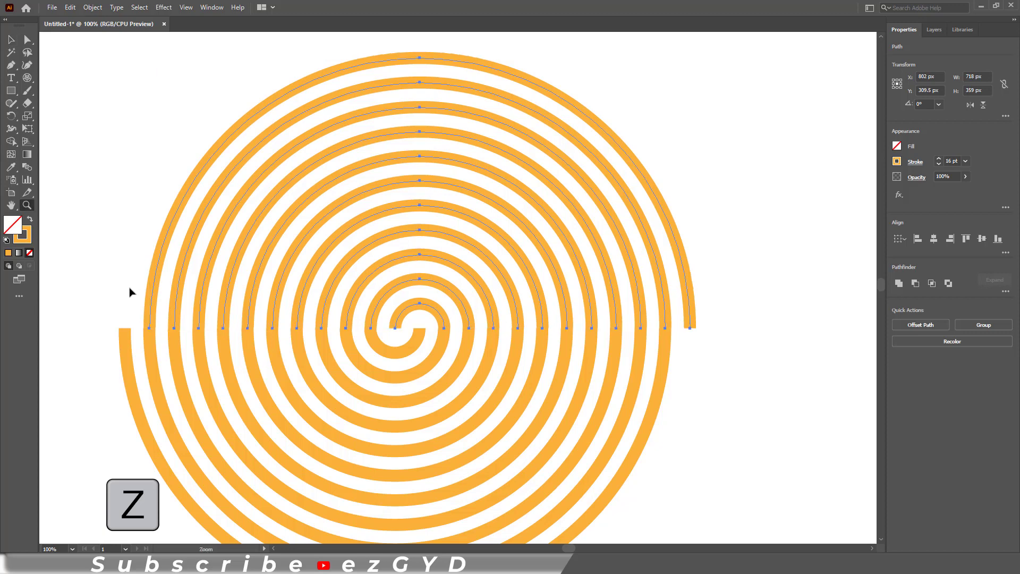
drag(141, 317, 164, 342)
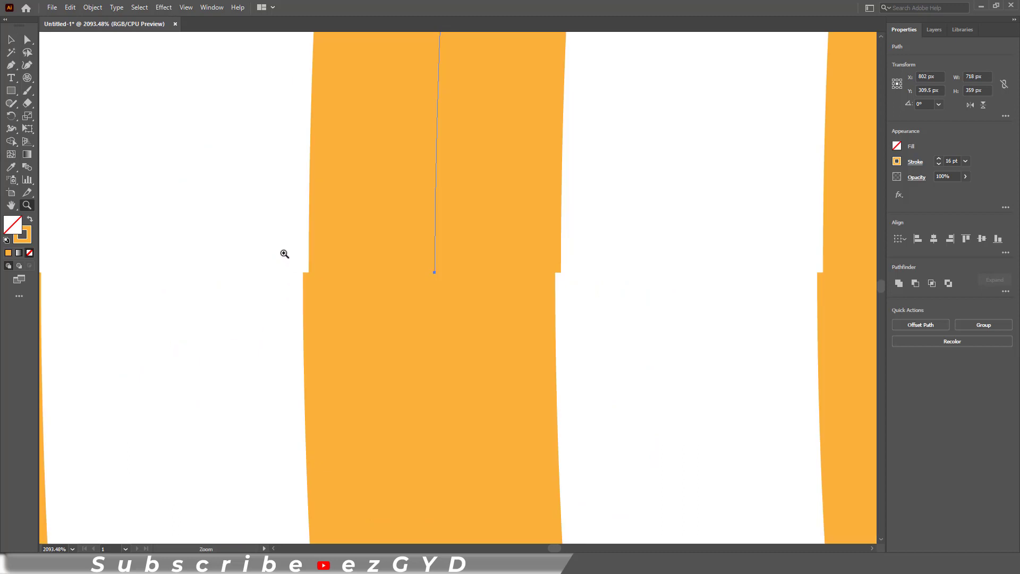
drag(284, 242, 577, 310)
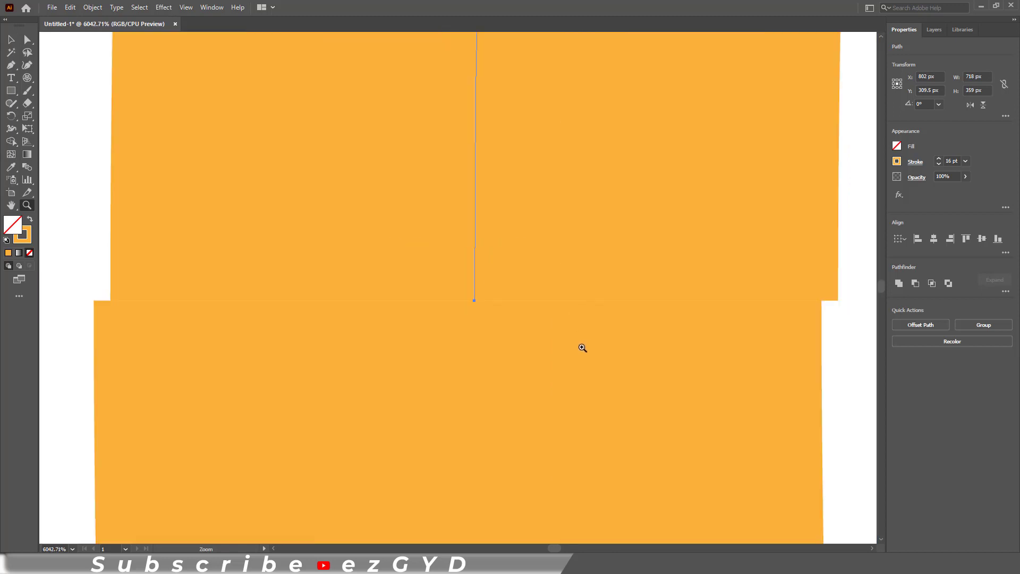
click(12, 41)
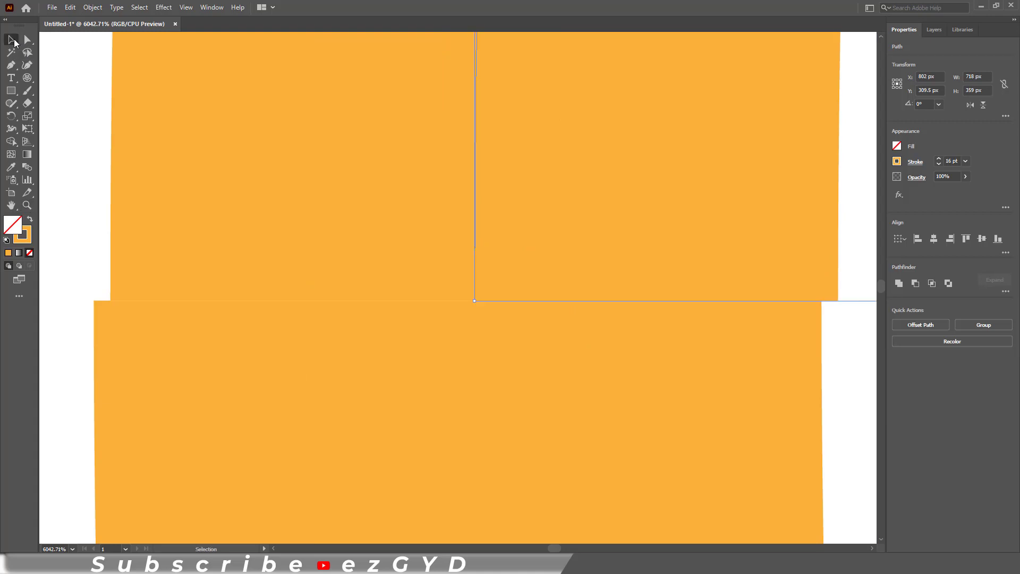
key(Left)
key(Right)
click(187, 8)
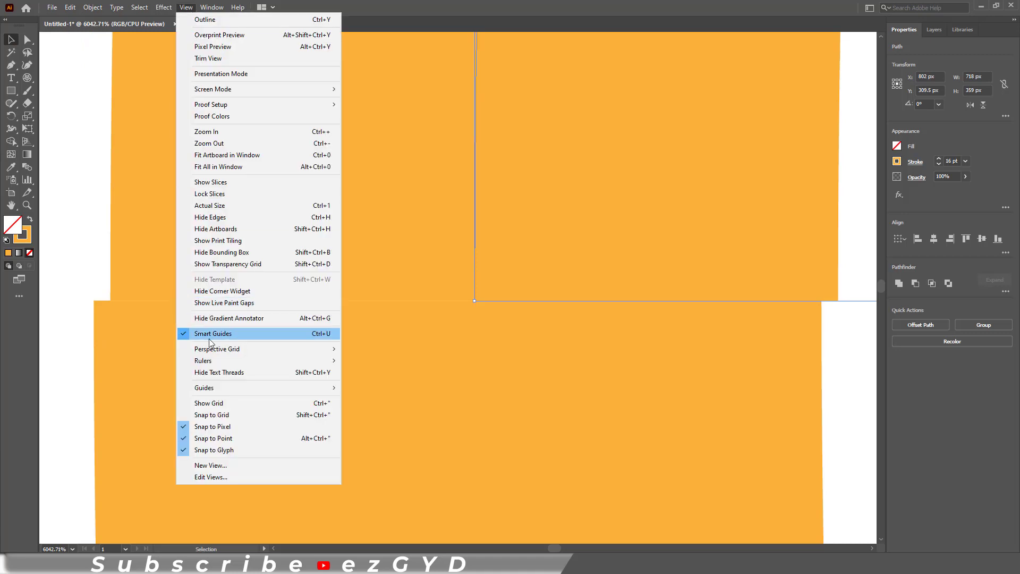
click(230, 427)
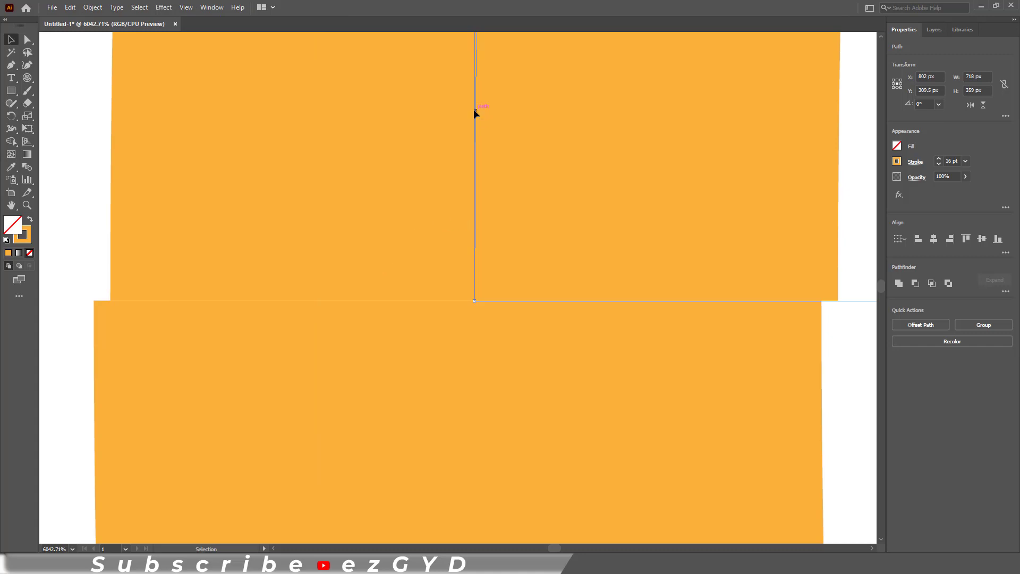
- Move the upper arcs slightly left to X 801.6364 px, flush with the lower arcs at the seam, and deselect them
drag(475, 111, 394, 96)
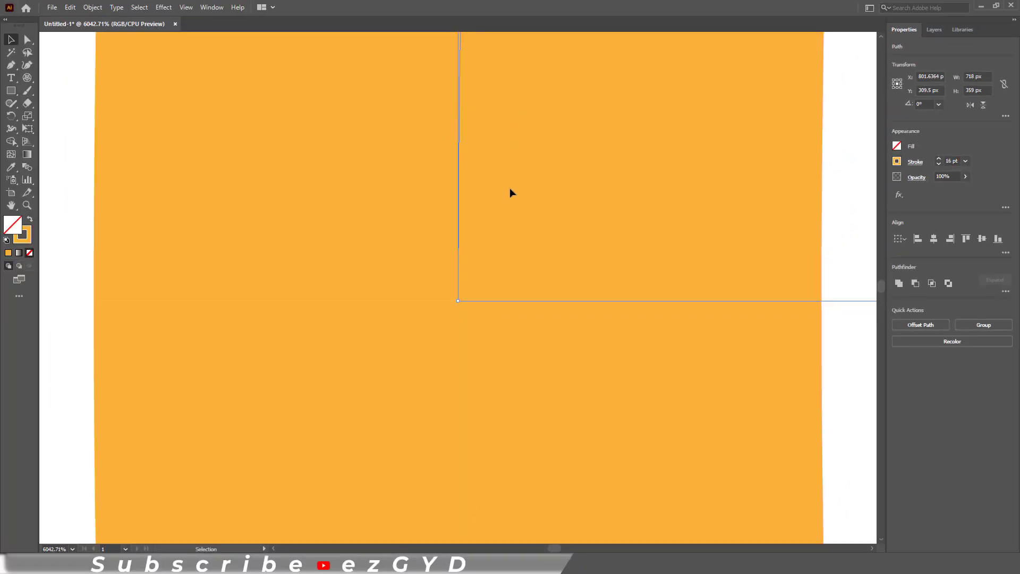
click(79, 164)
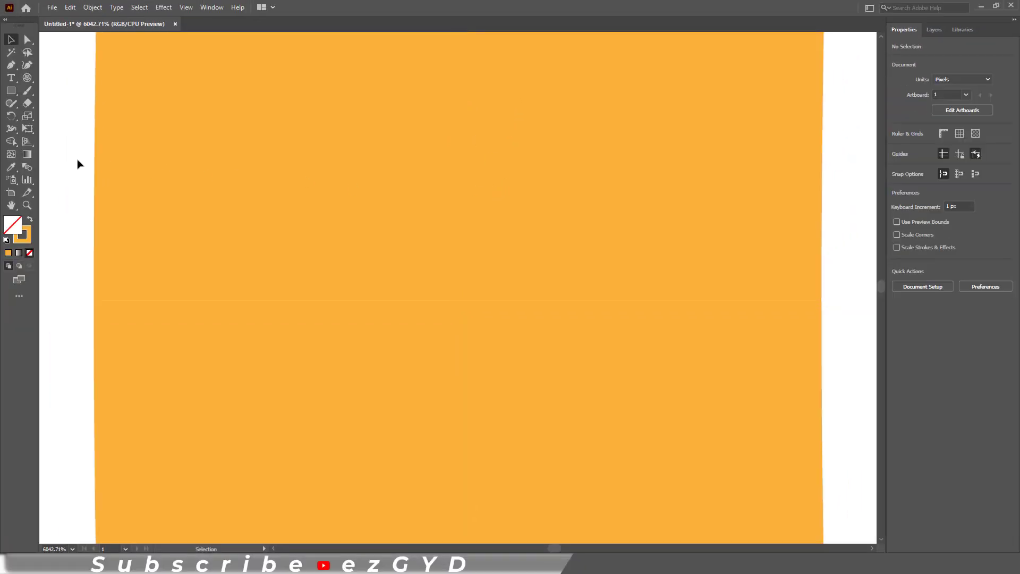
key(ctrl+0)
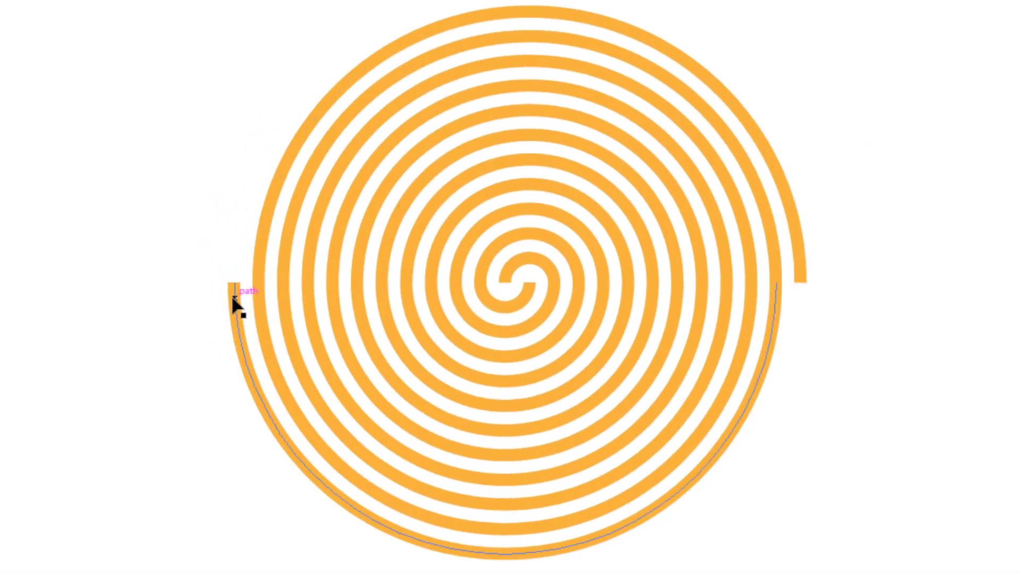
- Delete the outermost upper arc, ungroup the lower arcs once, and deselect them
click(801, 264)
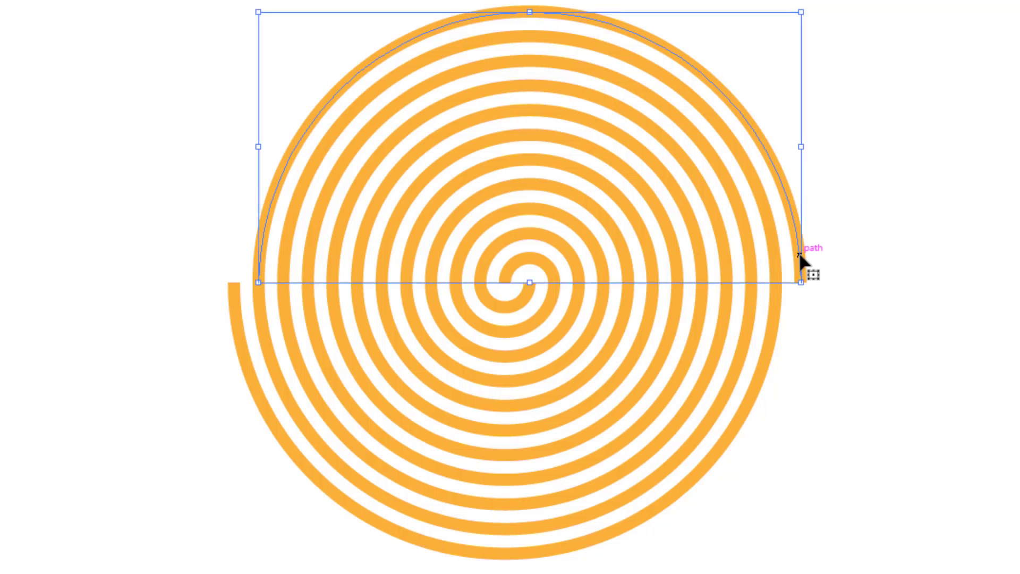
key(Delete)
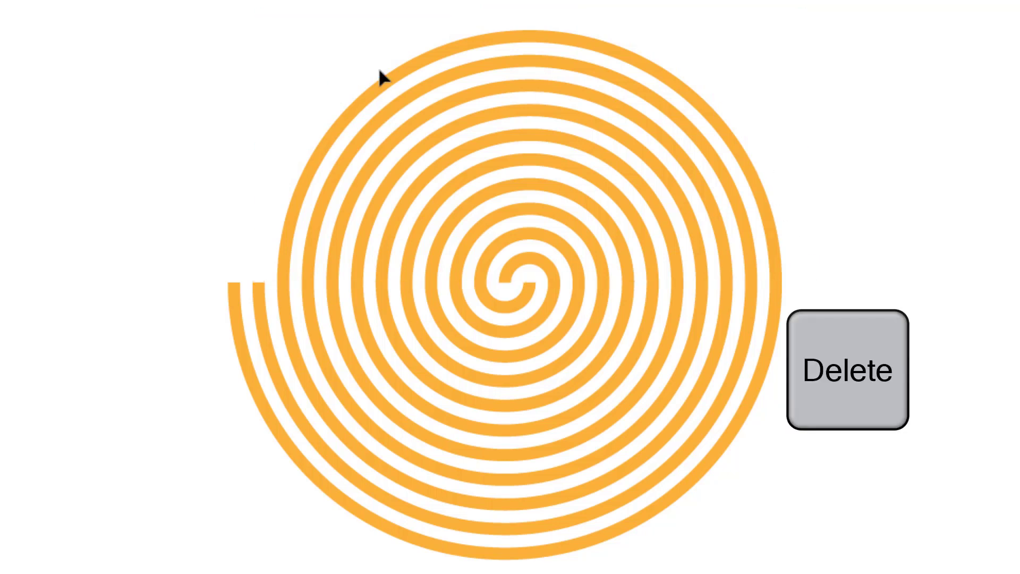
click(262, 308)
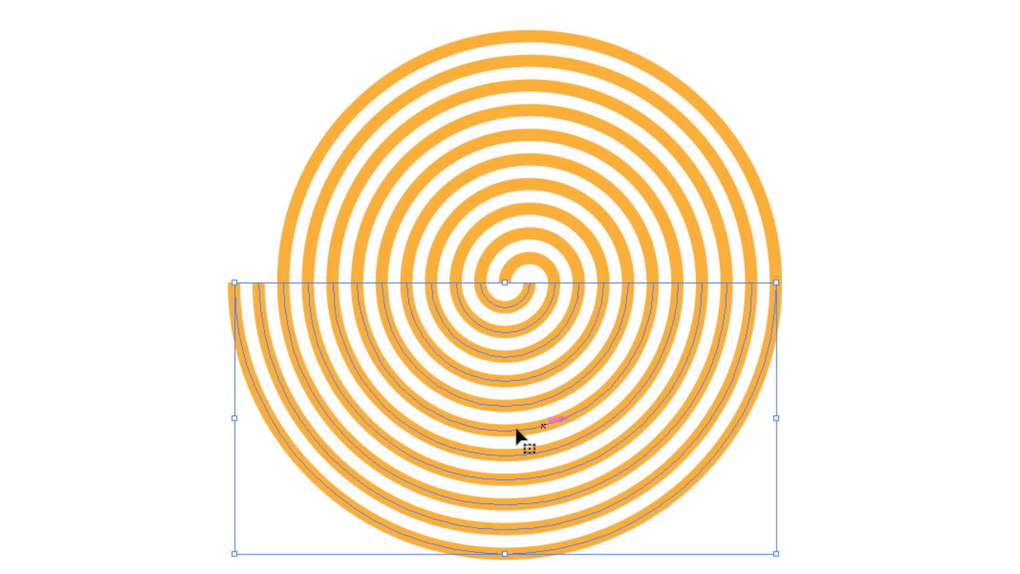
right_click(527, 432)
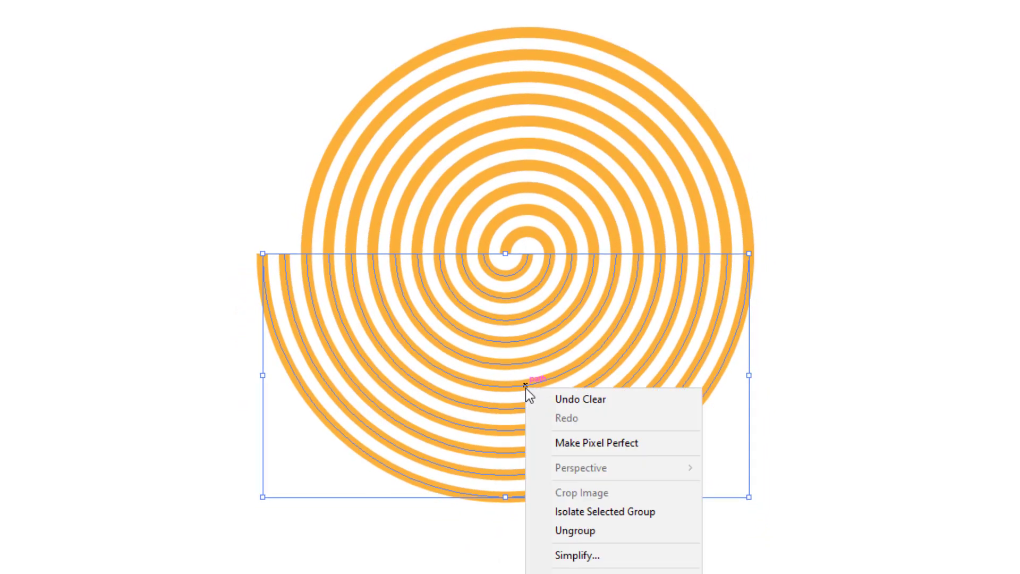
click(558, 530)
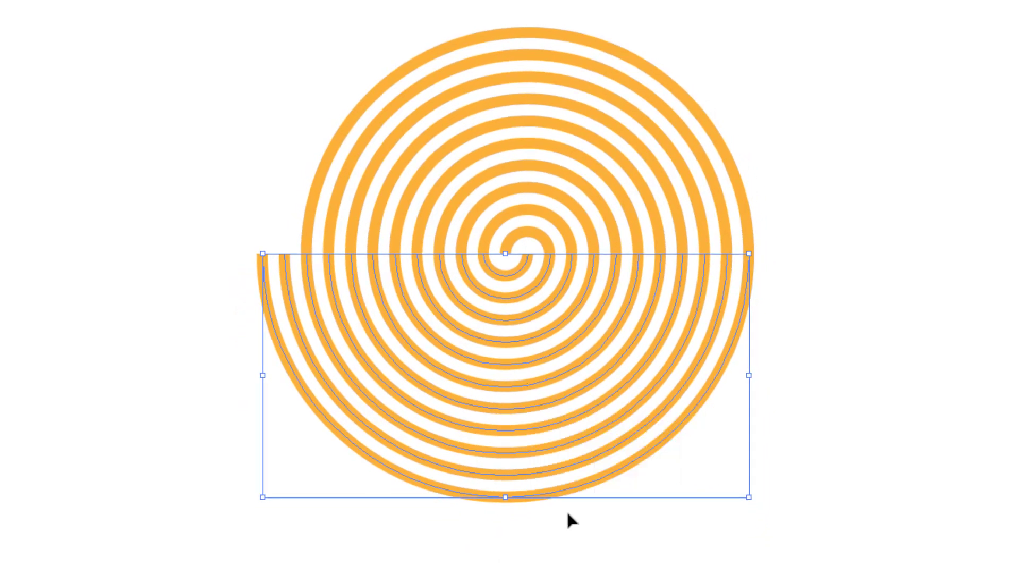
click(159, 226)
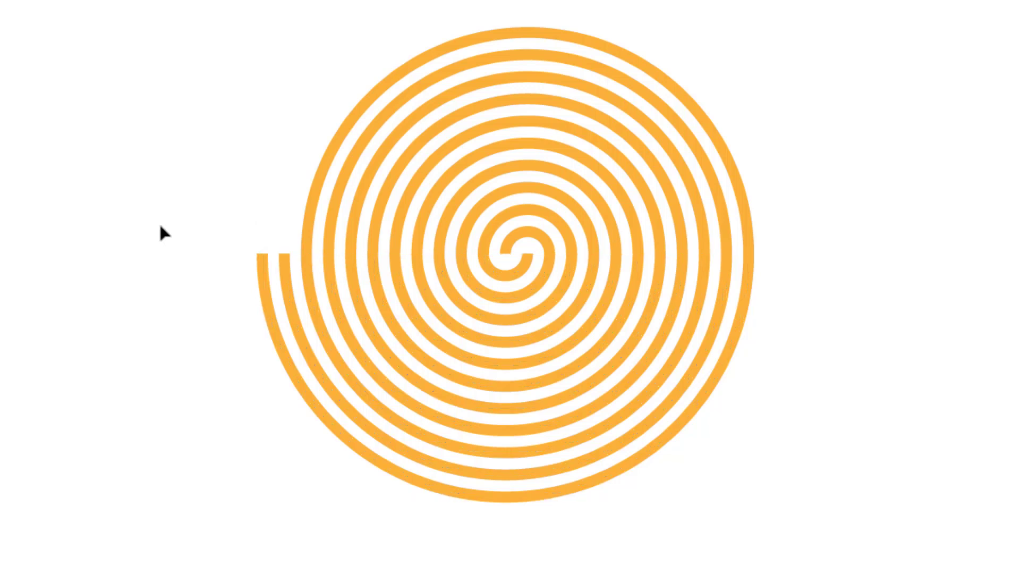
- Ungroup the lower arcs a second time to separate them into individual paths, and deselect them
click(292, 313)
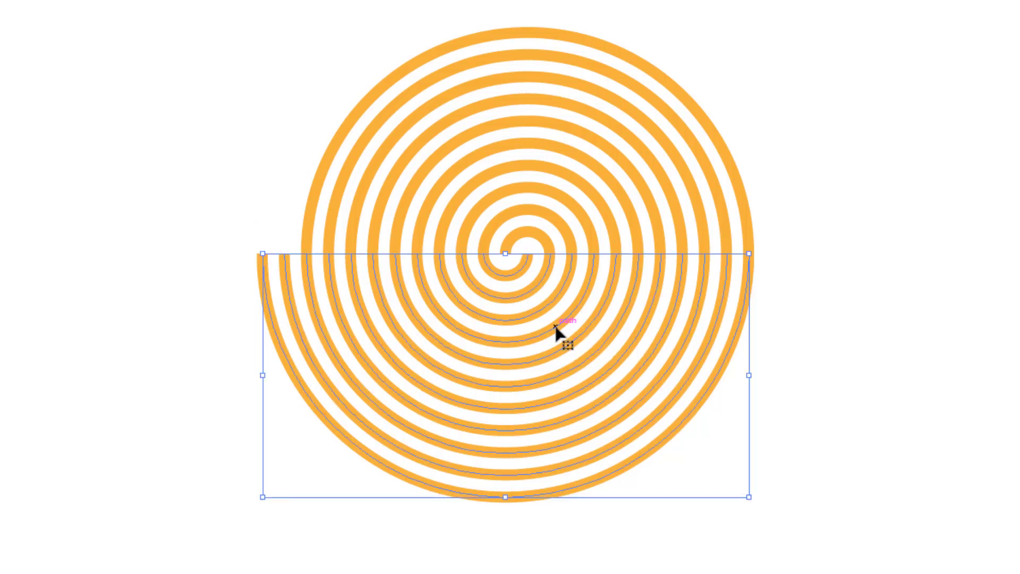
key(a)
key(v)
right_click(555, 330)
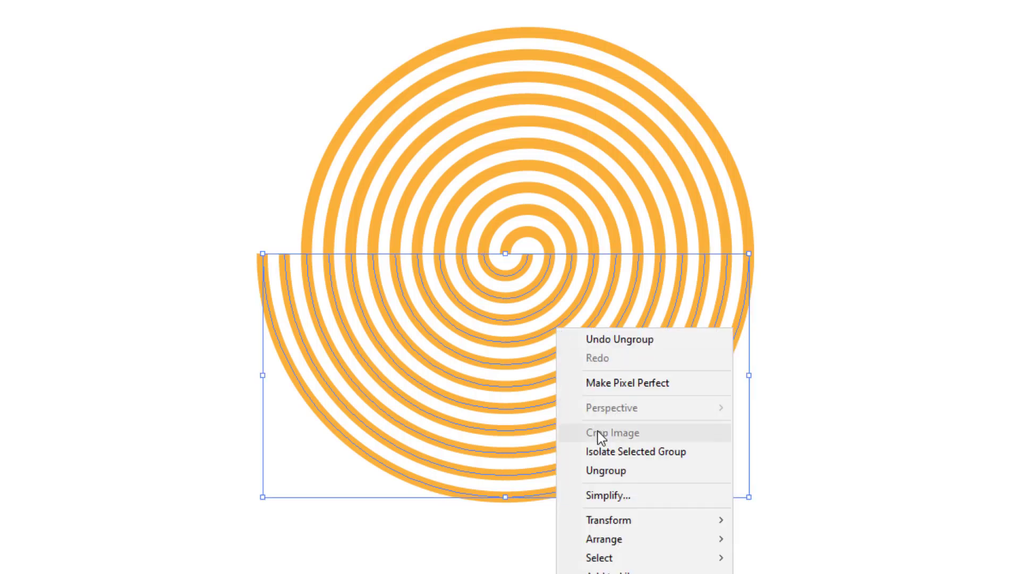
click(606, 467)
click(241, 331)
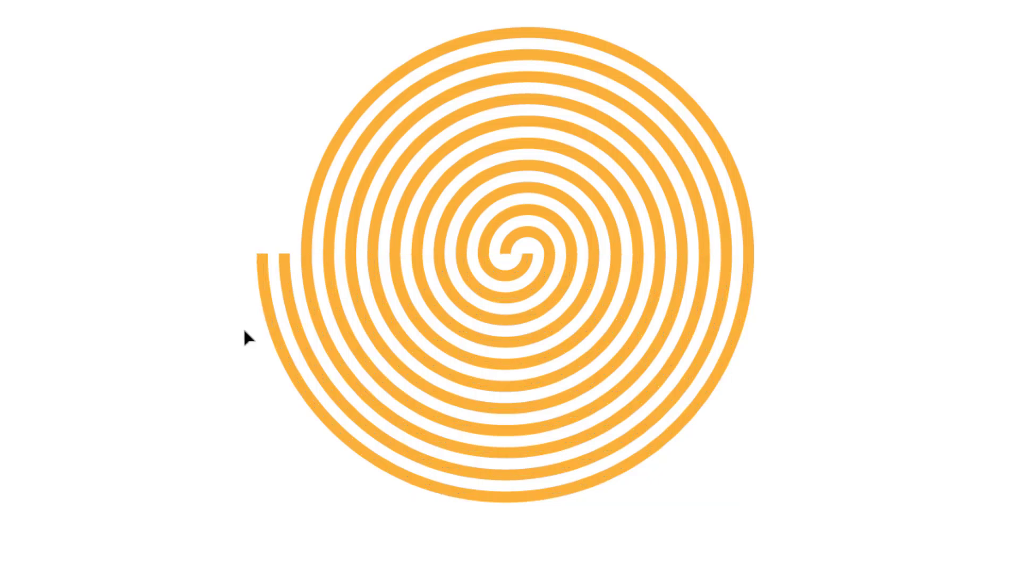
- Delete the upper and lower arcs of the second interleaved spiral, leaving a single evenly spaced spiral
click(296, 330)
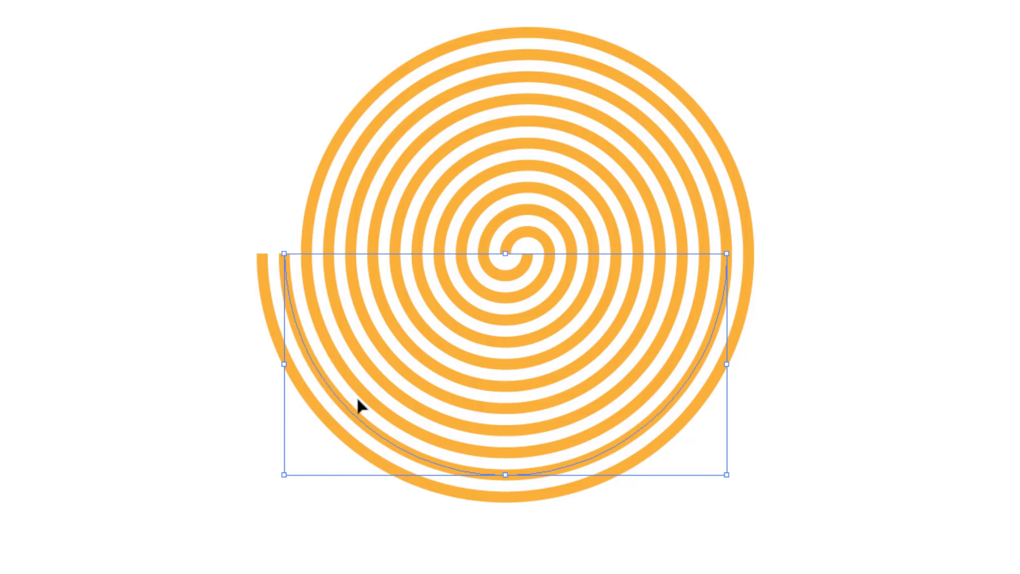
key(Delete)
click(727, 236)
key(Delete)
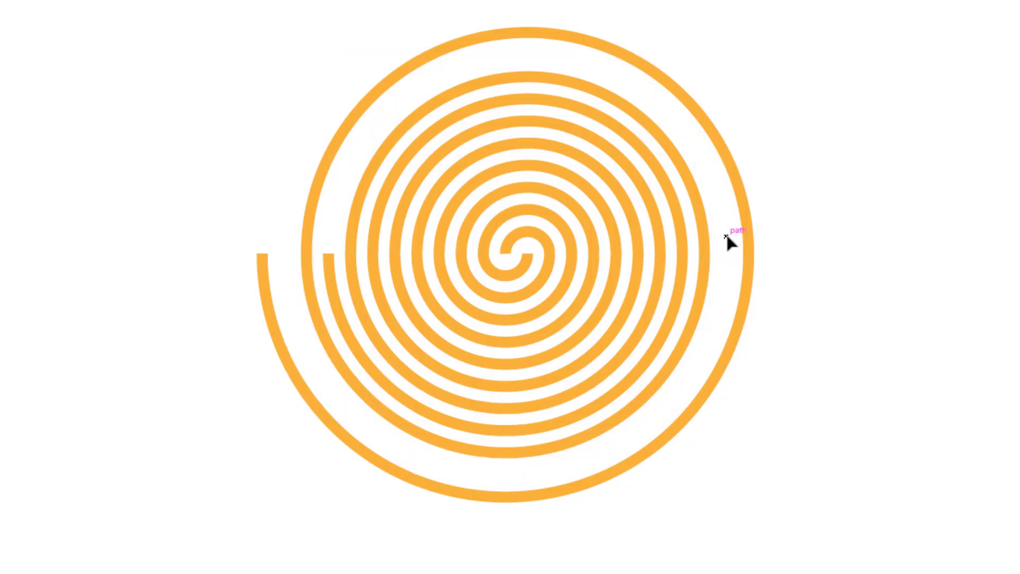
click(682, 262)
key(Delete)
click(684, 244)
key(Delete)
click(637, 265)
key(Delete)
click(635, 221)
key(Delete)
click(593, 264)
key(Delete)
click(592, 245)
key(Delete)
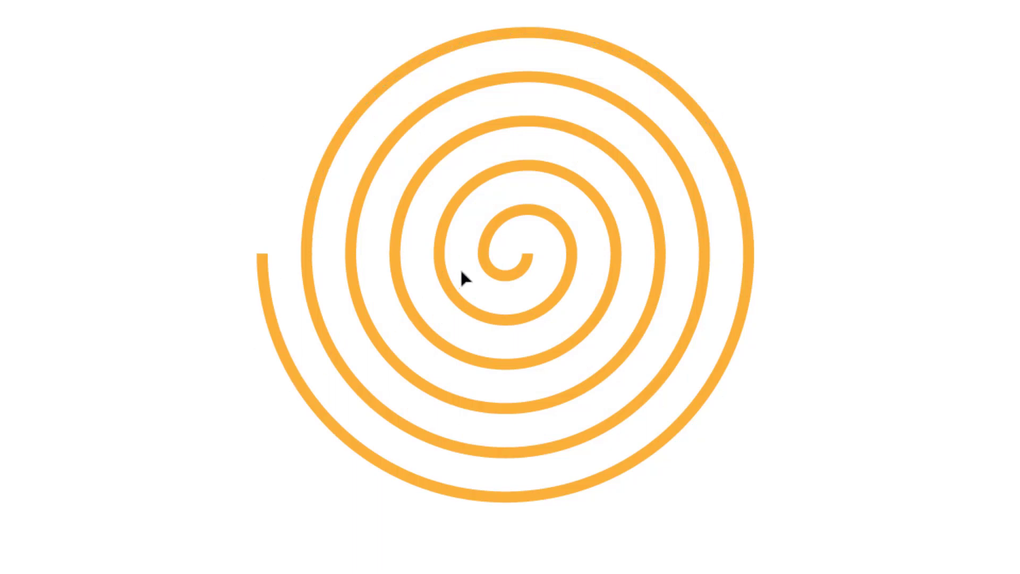
- Try pulling the outermost upper and lower arcs away from the spiral, and undo both moves
drag(178, 1, 351, 354)
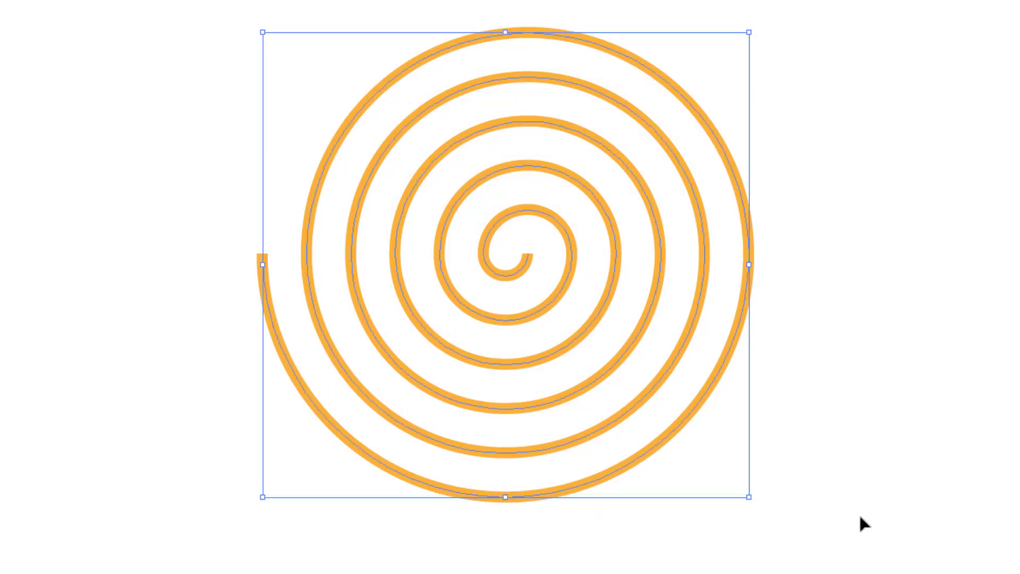
click(868, 379)
drag(367, 463, 372, 549)
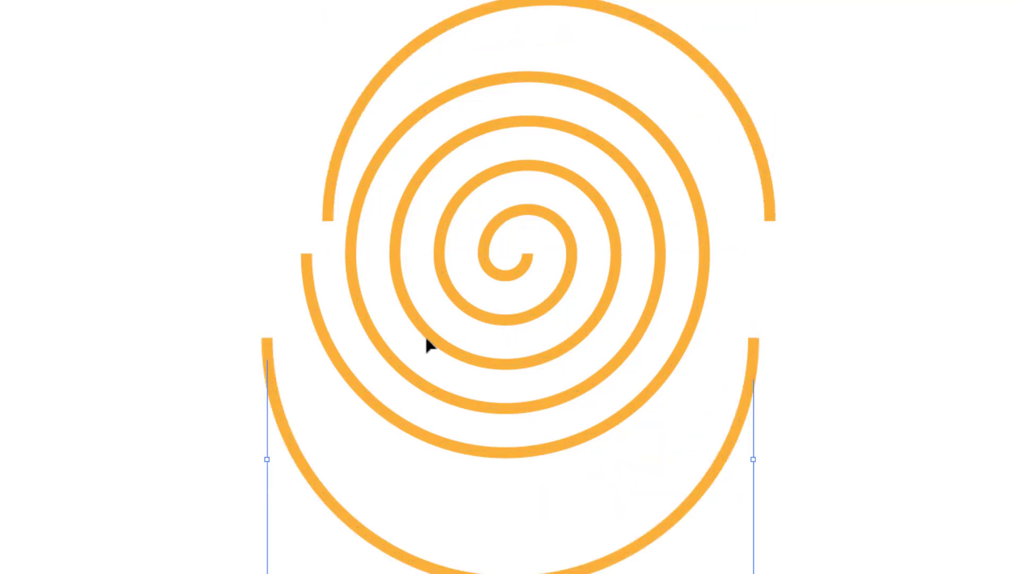
key(ctrl+z)
key(ctrl+z)
- Join all the remaining arcs of the spiral into one continuous path and deselect it
drag(197, 22, 1007, 550)
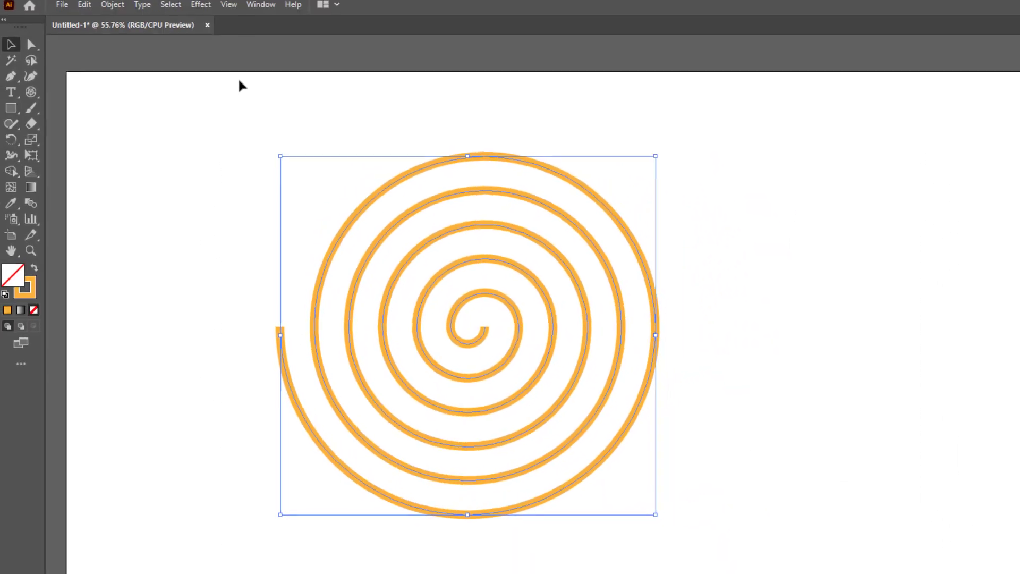
click(112, 4)
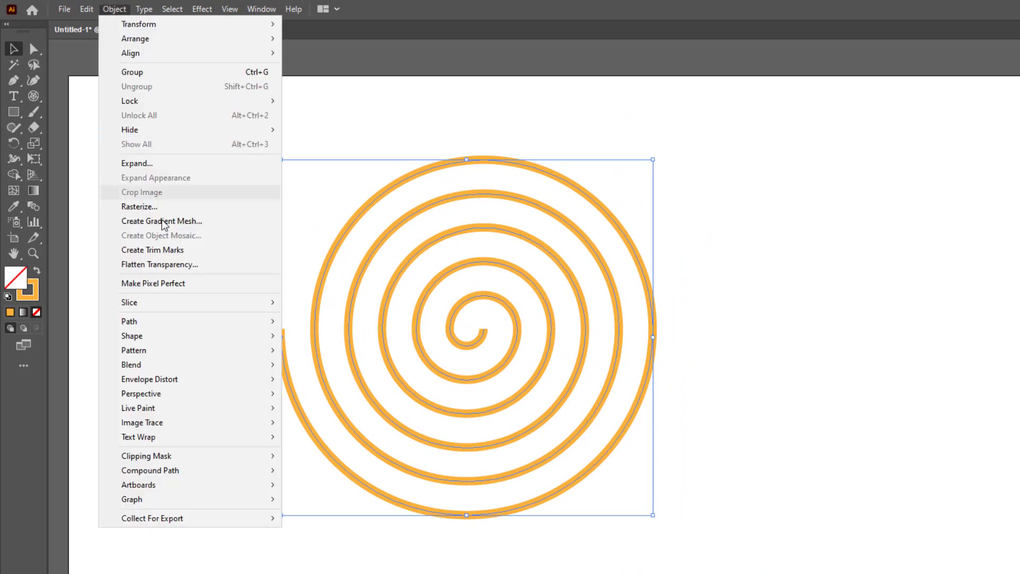
mouse_move(160, 326)
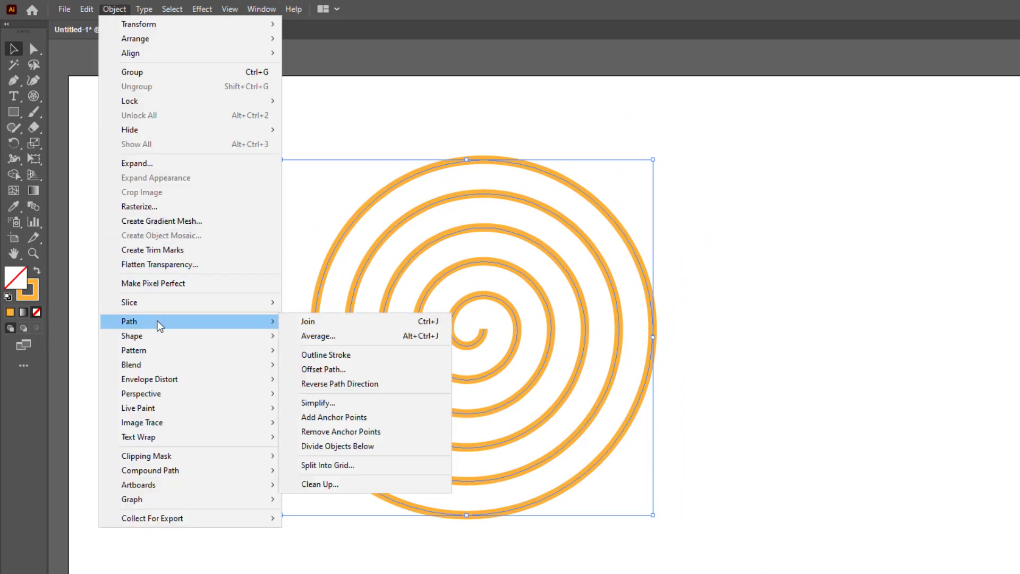
click(307, 322)
click(745, 320)
- Reposition the joined spiral on the artboard at about X 844.78 px, Y 448.73 px, and deselect it
drag(588, 376, 665, 410)
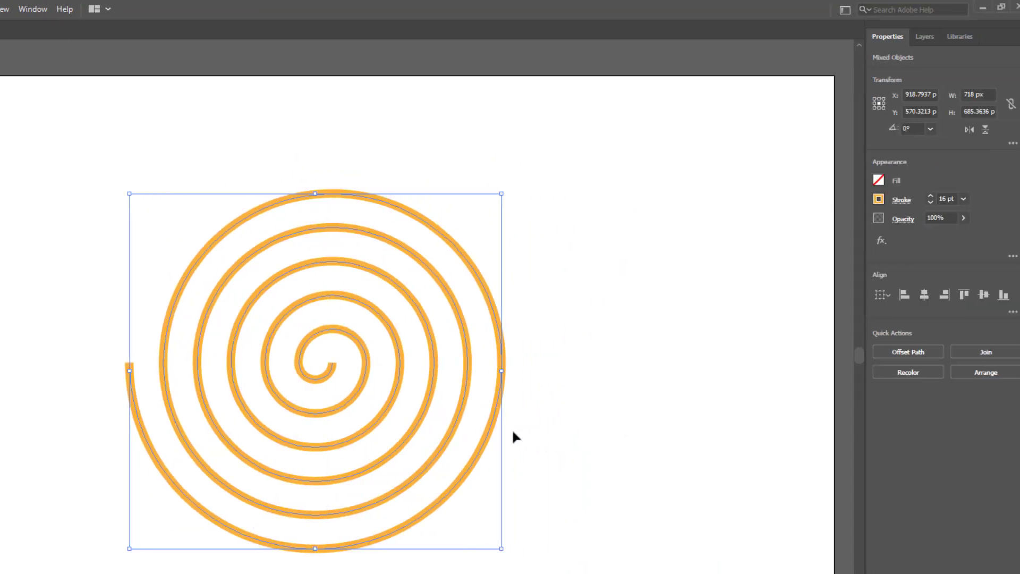
click(682, 428)
key(ctrl+z)
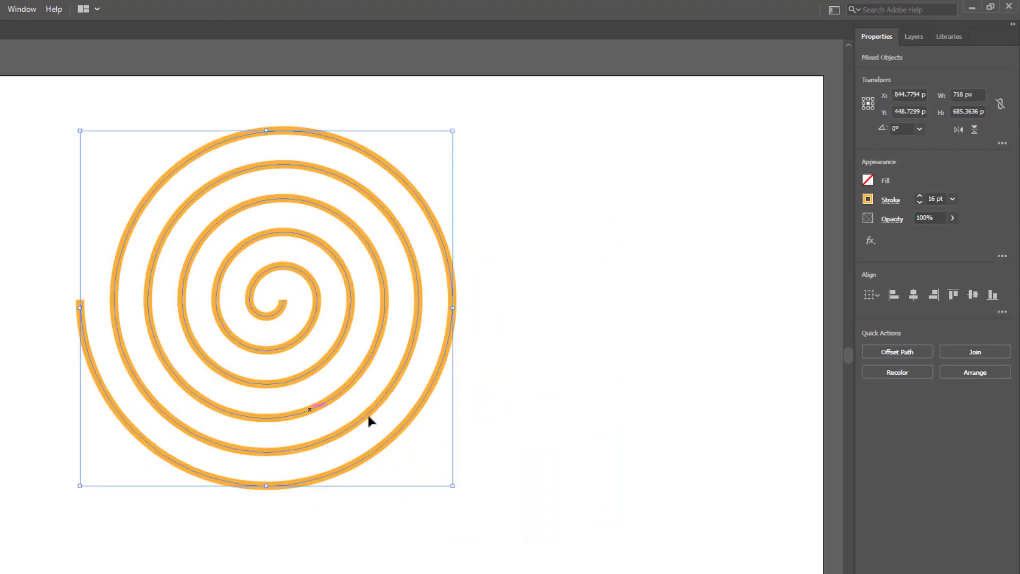
click(508, 433)
click(309, 412)
click(549, 337)
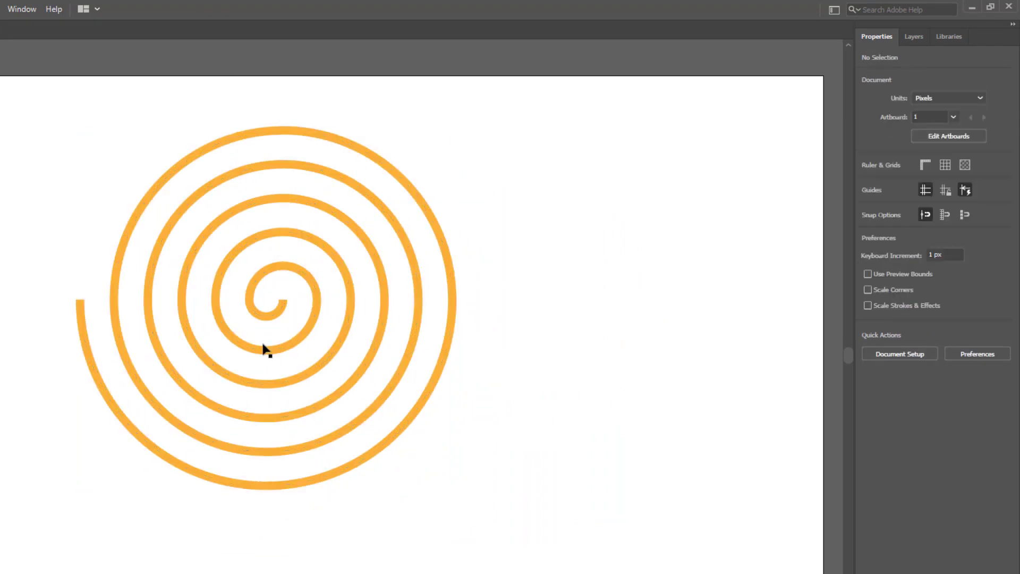
- Give the spiral path's stroke round caps and deselect it
click(80, 306)
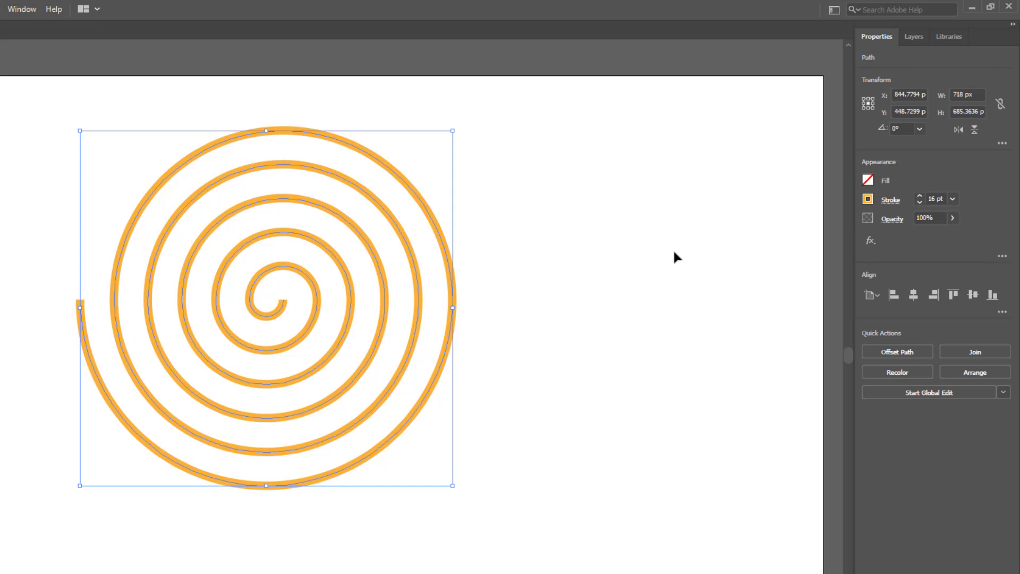
click(894, 204)
click(822, 237)
click(509, 239)
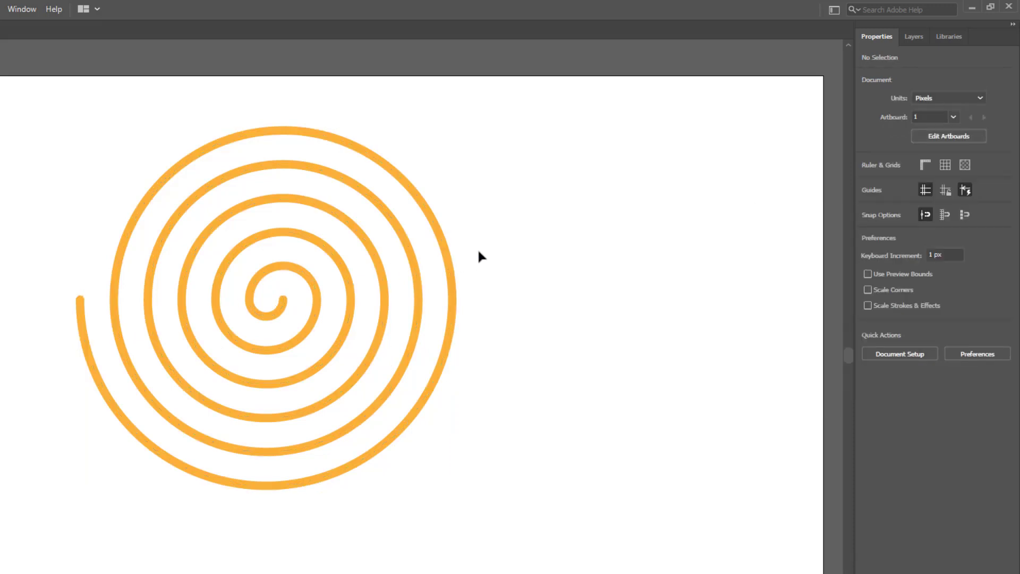
- Recolor the spiral's stroke red, deselect it to view the result, and select it again
drag(491, 237, 368, 293)
click(867, 199)
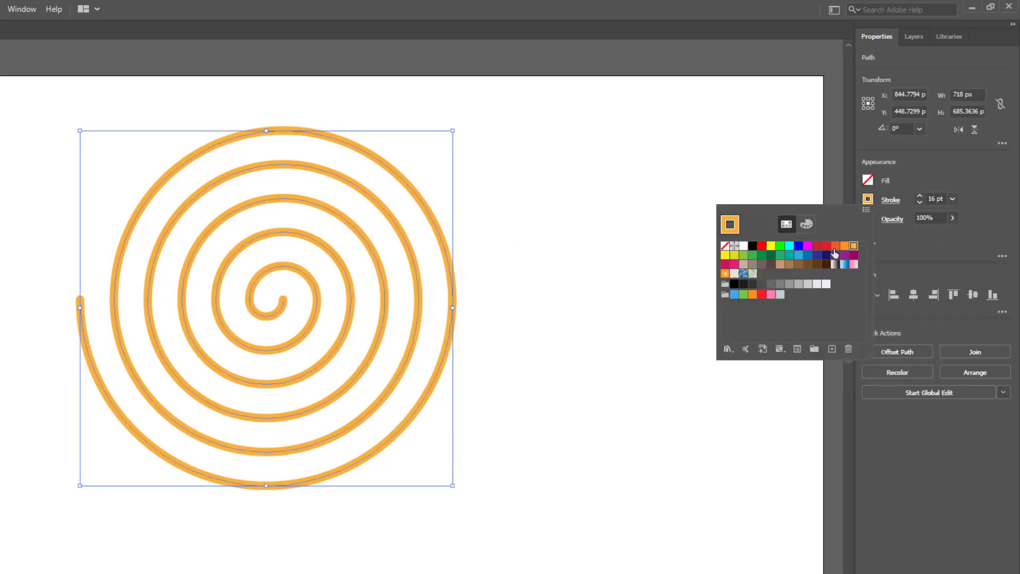
click(755, 240)
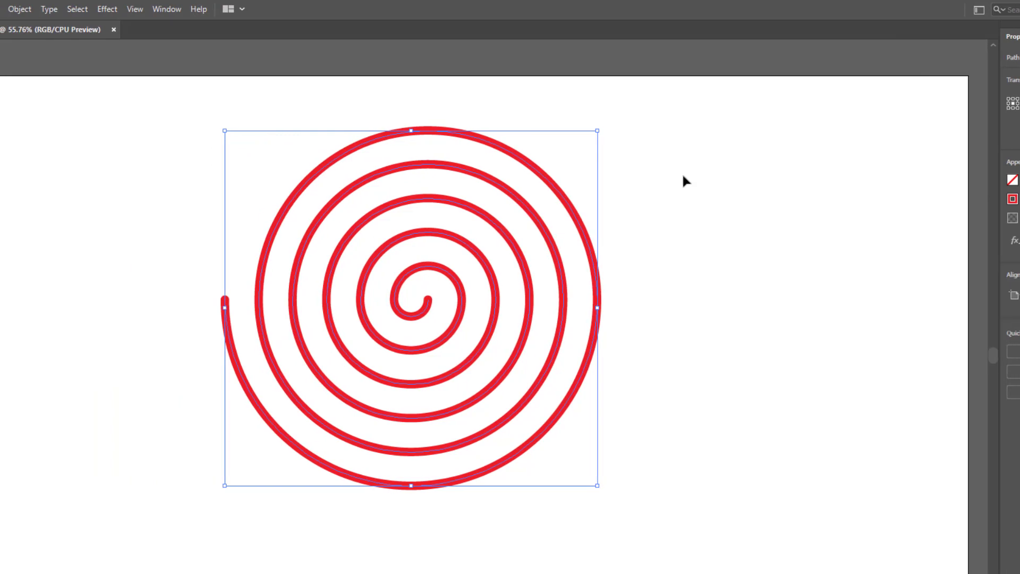
click(683, 177)
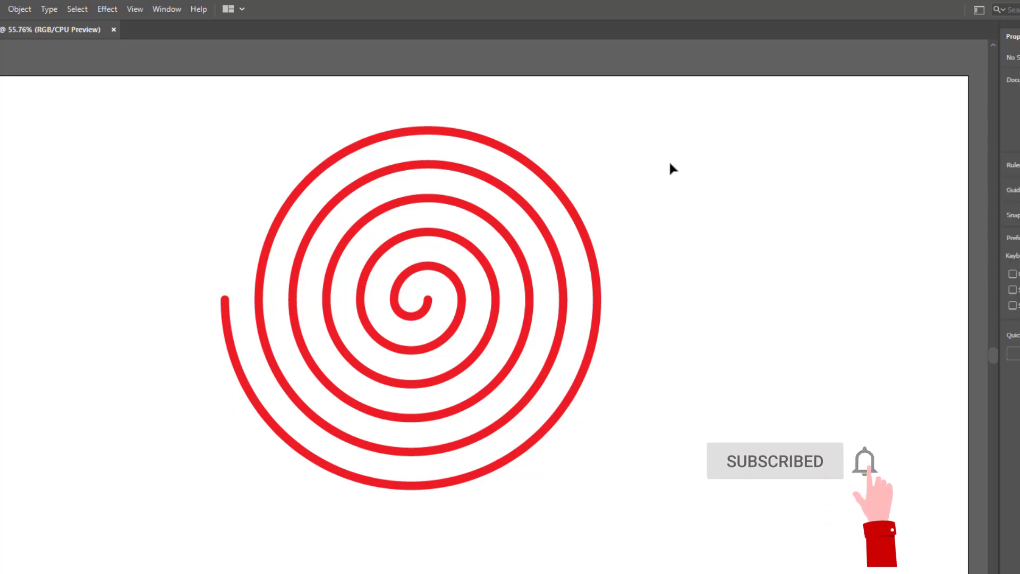
click(550, 183)
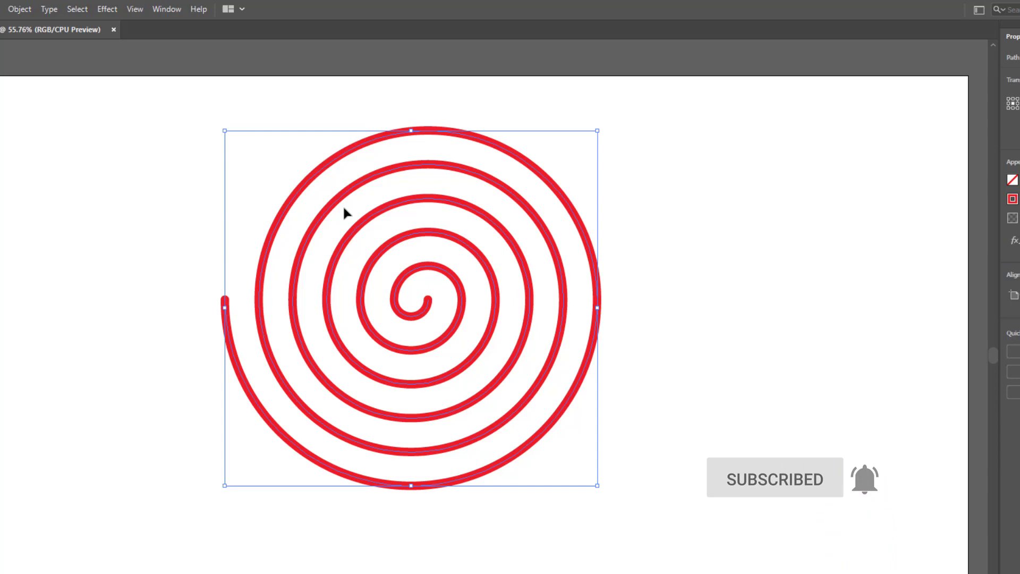
- Add a 3D Extrude & Bevel effect to the spiral with a 0 pt extrude depth and 118° perspective
click(108, 10)
mouse_move(238, 84)
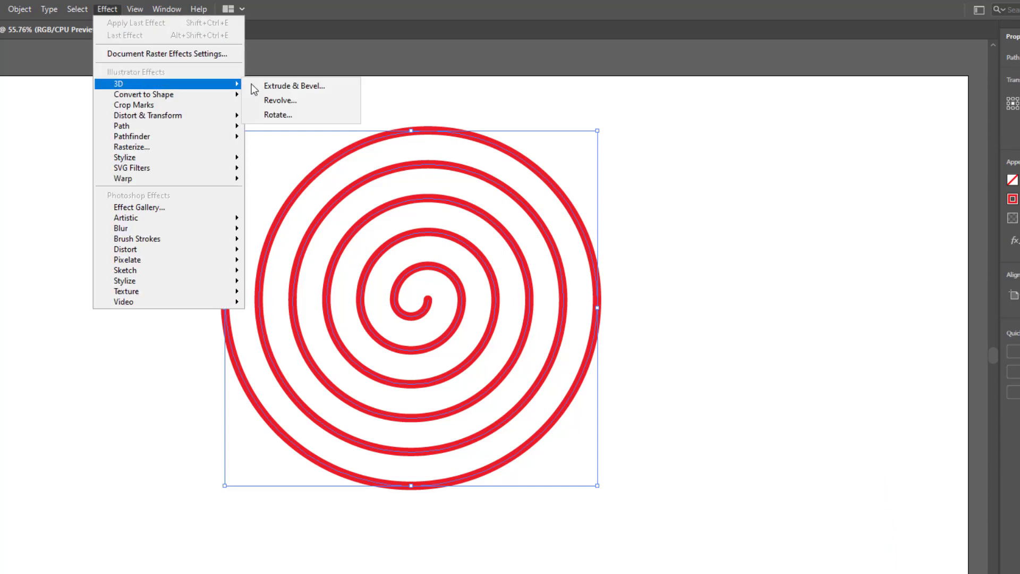
click(267, 86)
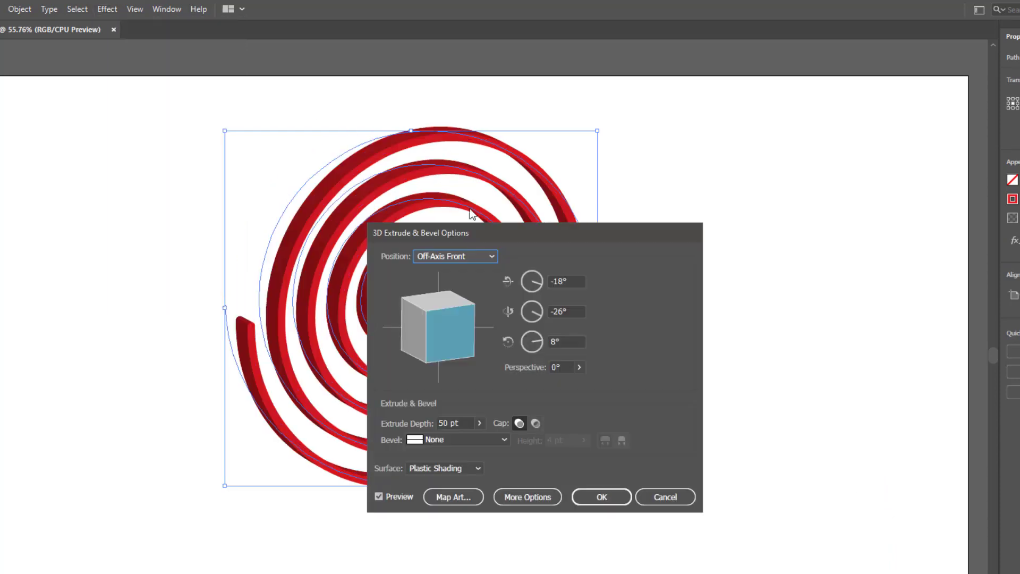
drag(610, 238, 790, 242)
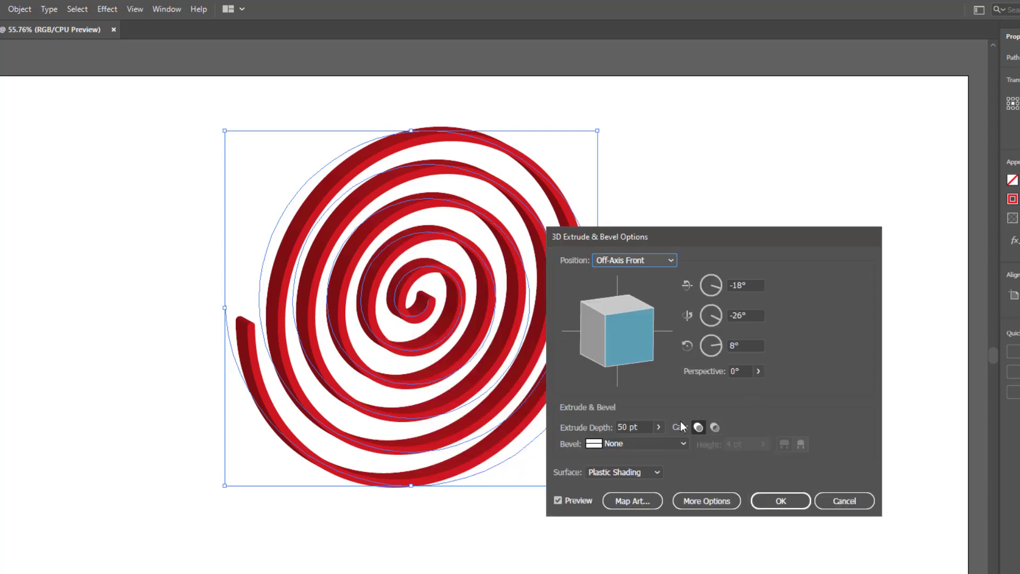
click(658, 428)
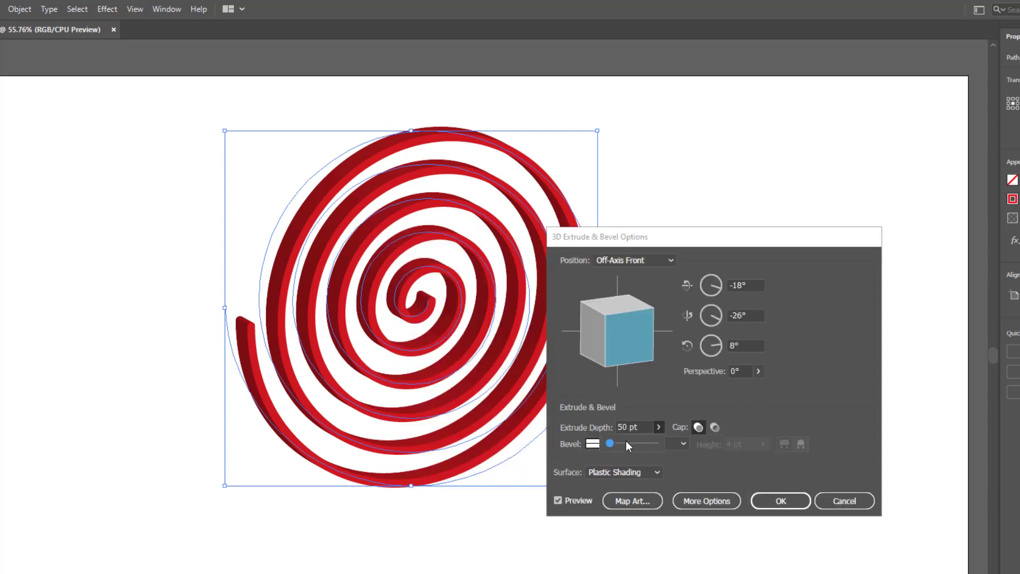
click(759, 371)
click(743, 388)
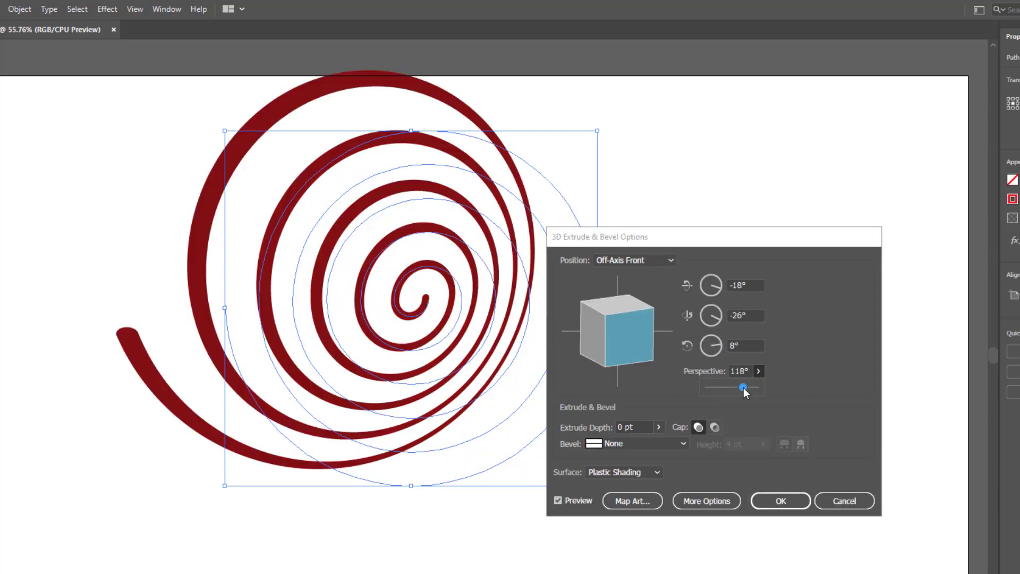
- Rotate the spiral's 3D effect to 37°, 33° and 10°, apply it, and deselect the artwork
drag(642, 346, 602, 303)
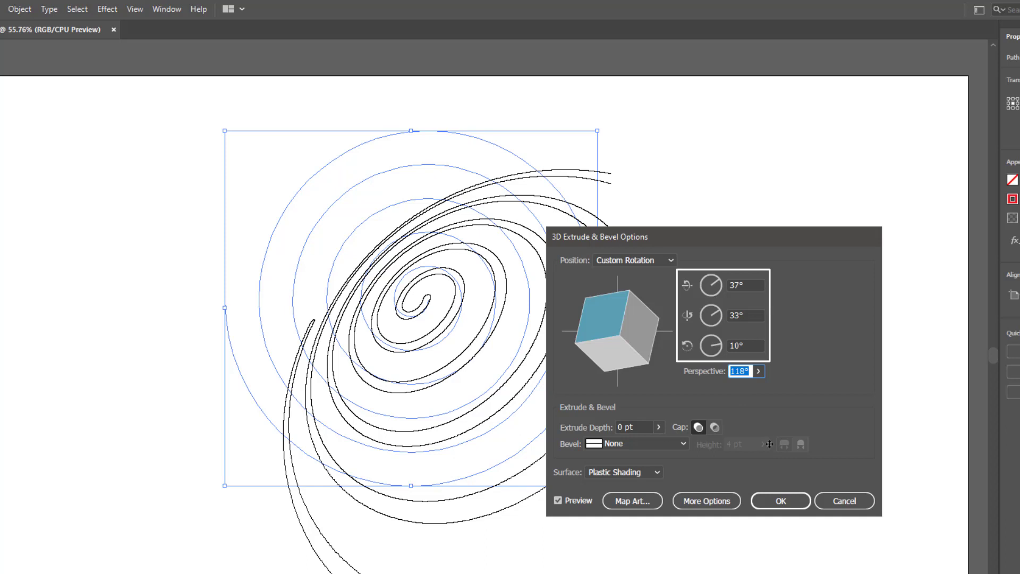
click(781, 500)
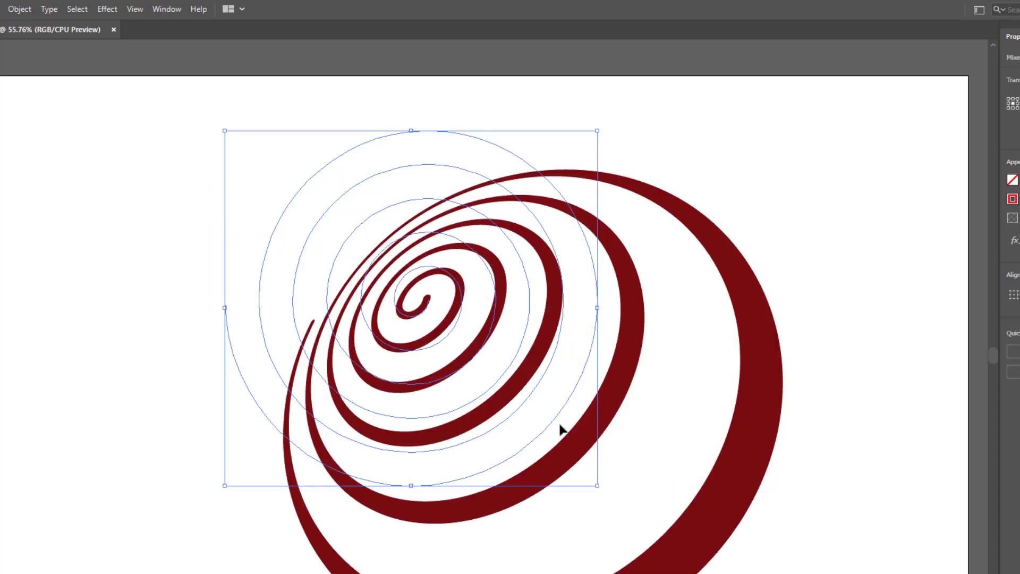
click(66, 126)
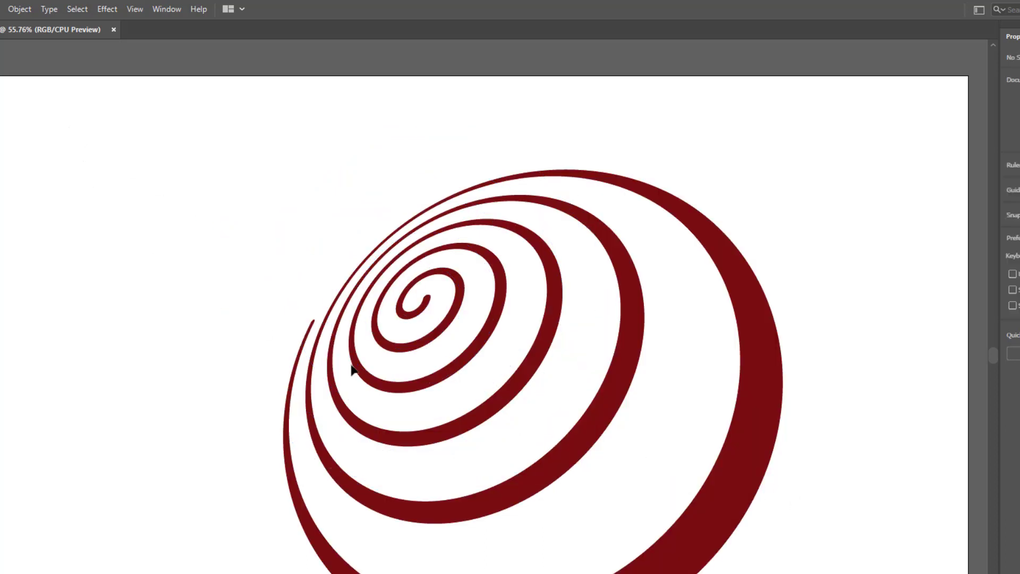
- Move the 3D spiral up and to the right on the artboard and deselect it
drag(537, 465, 602, 422)
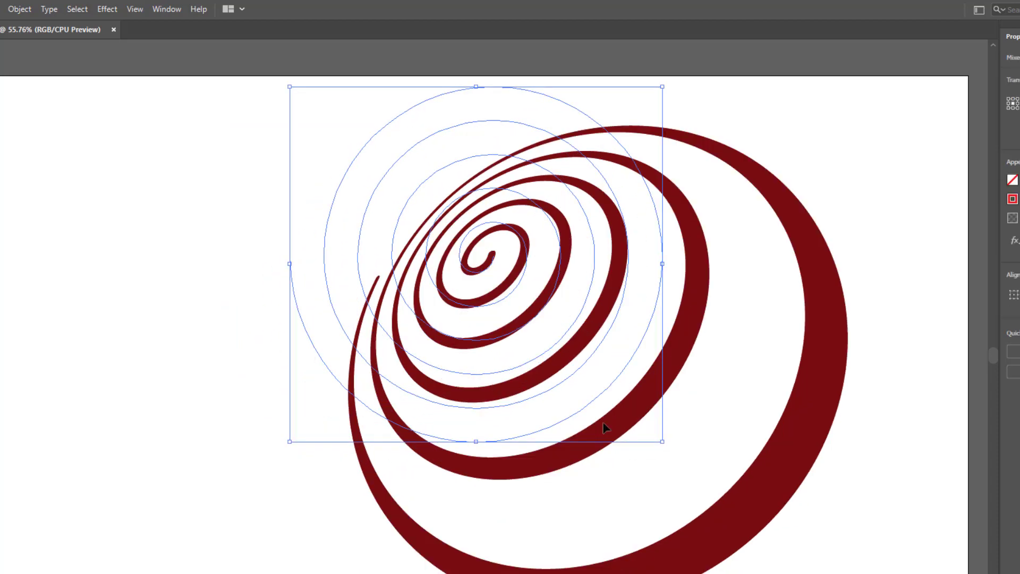
click(236, 423)
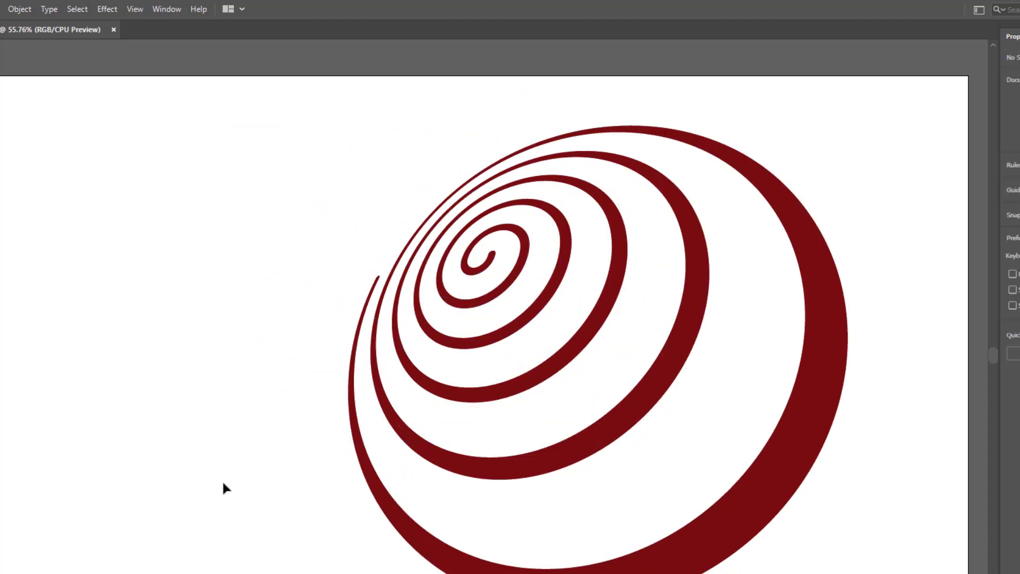